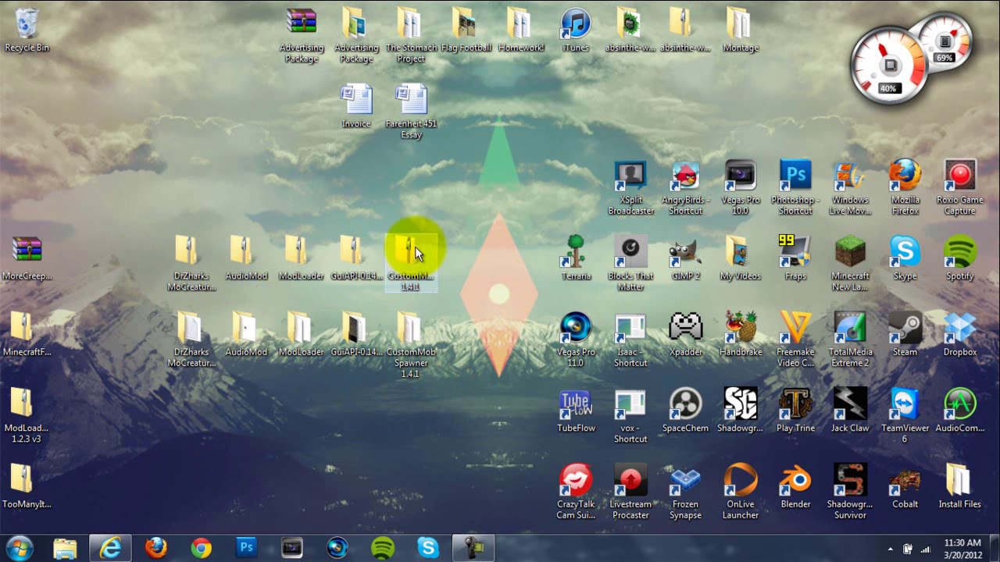
- Start Extract All on the MoCreatures zip, then cancel it
{"action": "right_click", "coordinate": [176, 249]}
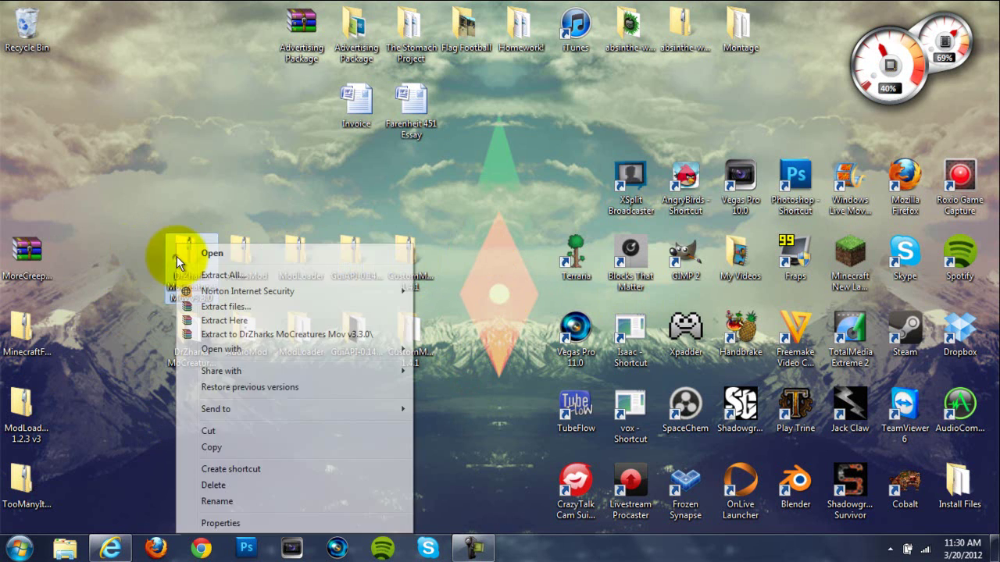
{"action": "left_click", "coordinate": [235, 275]}
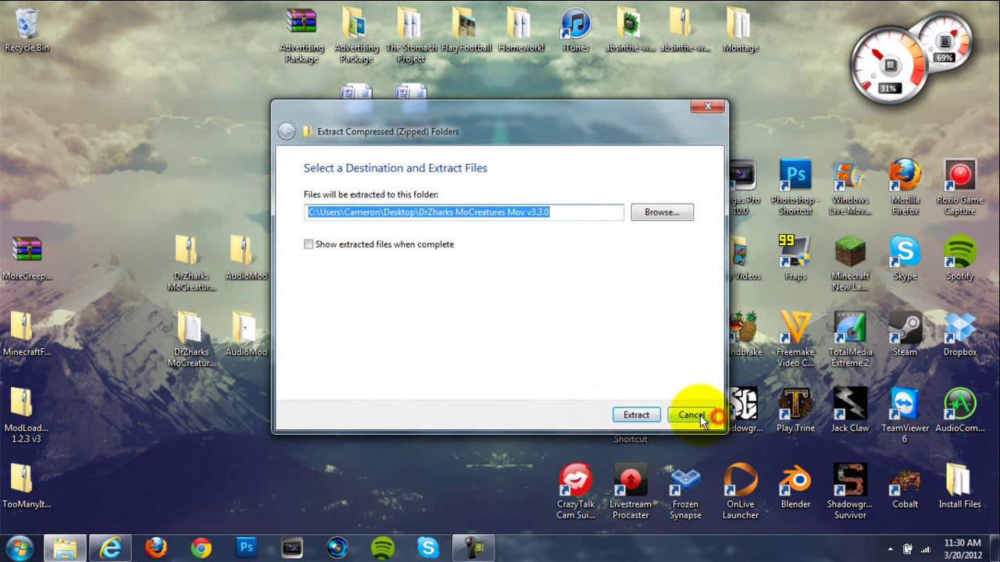
{"action": "left_click", "coordinate": [696, 415]}
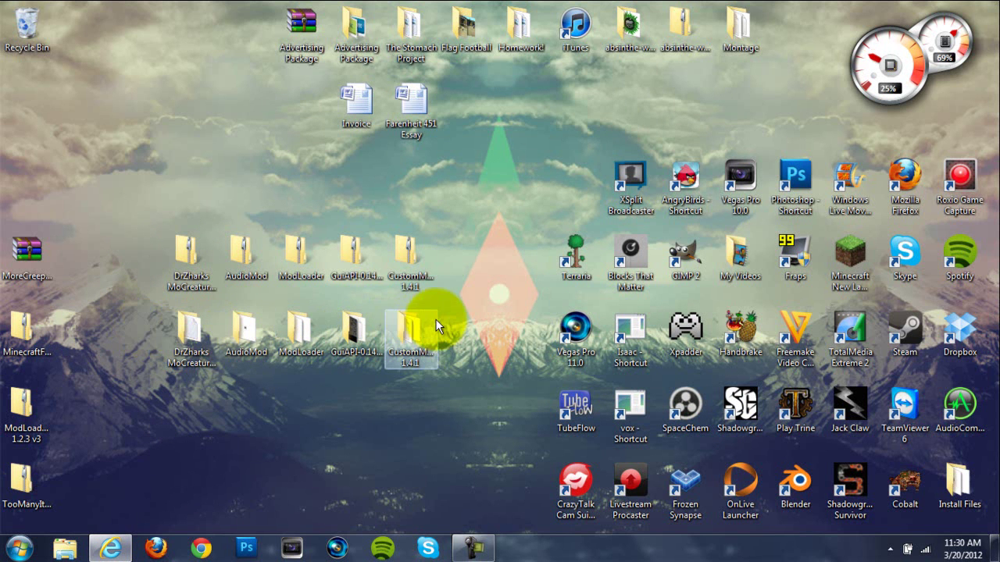
- Group the CustomMob Spawner, MoCreatures, AudioMod, ModLoader and GuiAPI zips in the desktop's top-left
{"action": "mouse_move", "coordinate": [420, 268]}
{"action": "left_mouse_down"}
{"action": "mouse_move", "coordinate": [87, 171]}
{"action": "mouse_move", "coordinate": [67, 187]}
{"action": "left_mouse_up"}
{"action": "left_click_drag", "start_coordinate": [172, 252], "coordinate": [14, 188]}
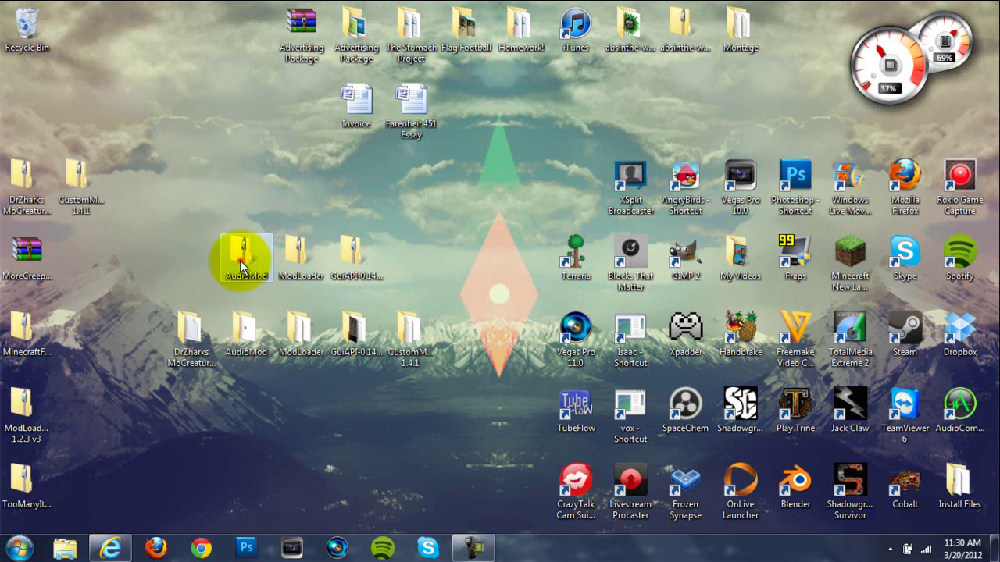
{"action": "left_click_drag", "start_coordinate": [243, 253], "coordinate": [25, 113]}
{"action": "left_click_drag", "start_coordinate": [305, 255], "coordinate": [96, 114]}
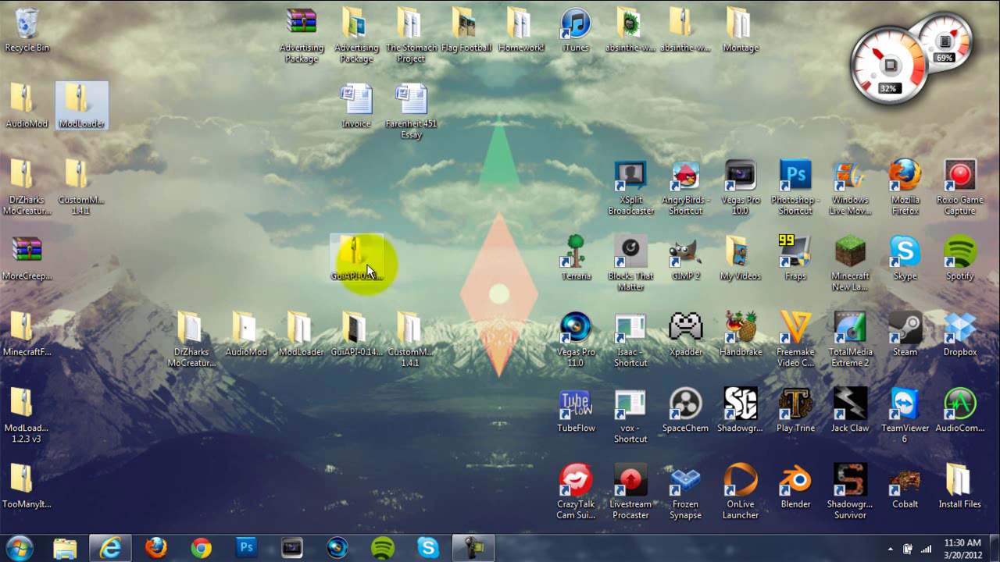
{"action": "left_click_drag", "start_coordinate": [366, 264], "coordinate": [149, 101]}
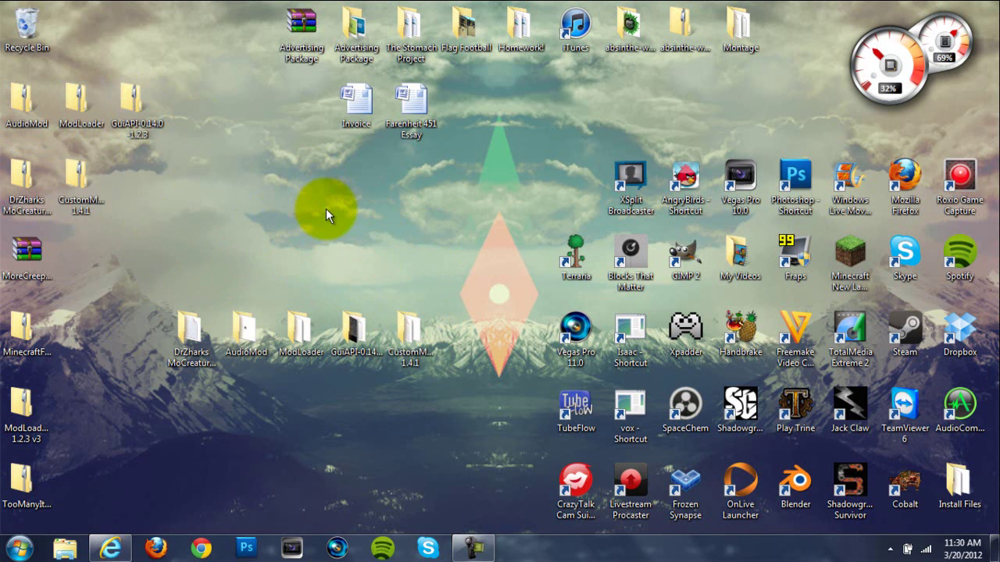
- Search %appdata% from the Start menu and go to .minecraft\bin
{"action": "left_click", "coordinate": [18, 548]}
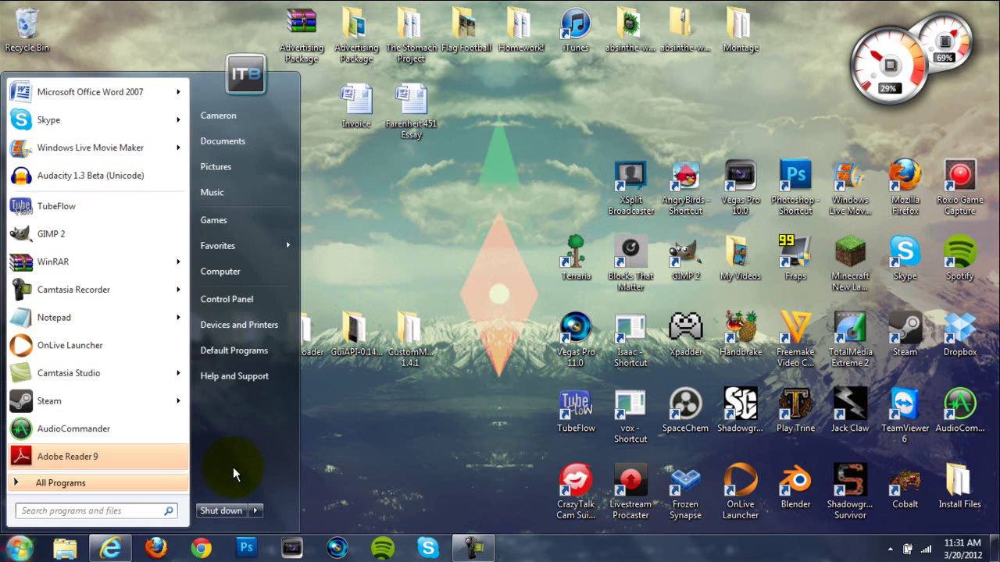
{"action": "type", "text": "%appd"}
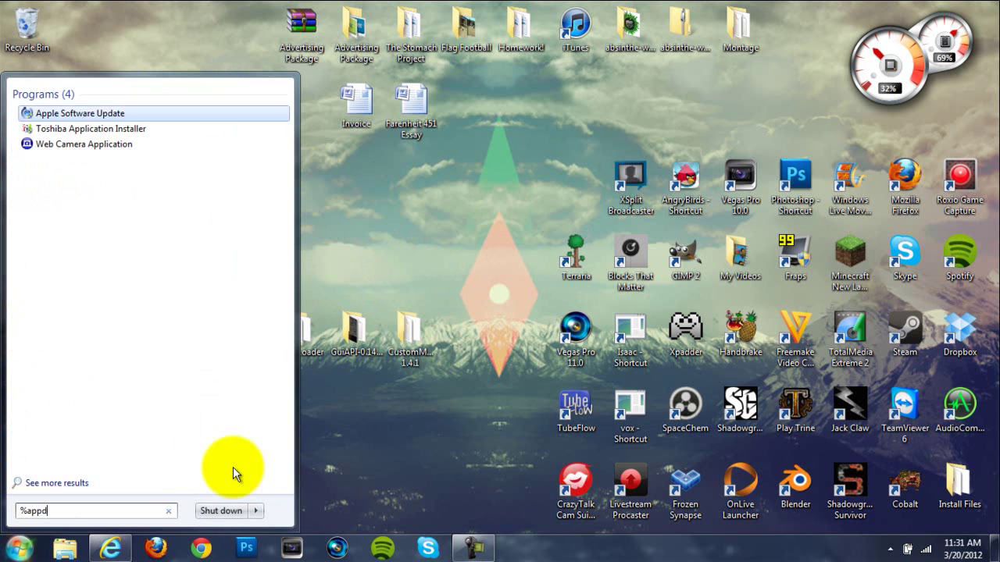
{"action": "type", "text": "ata%"}
{"action": "key", "text": "Return"}
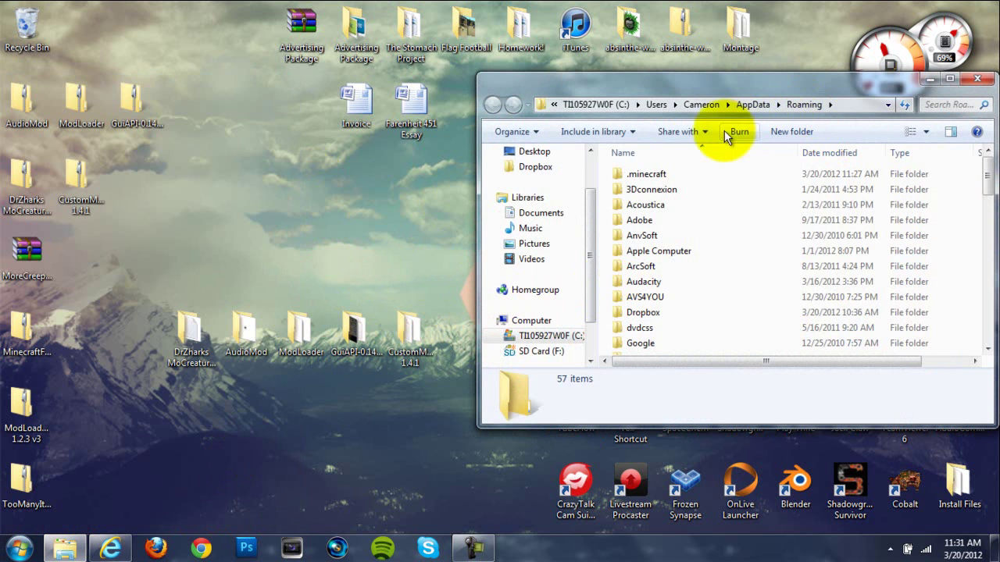
{"action": "double_click", "coordinate": [656, 175]}
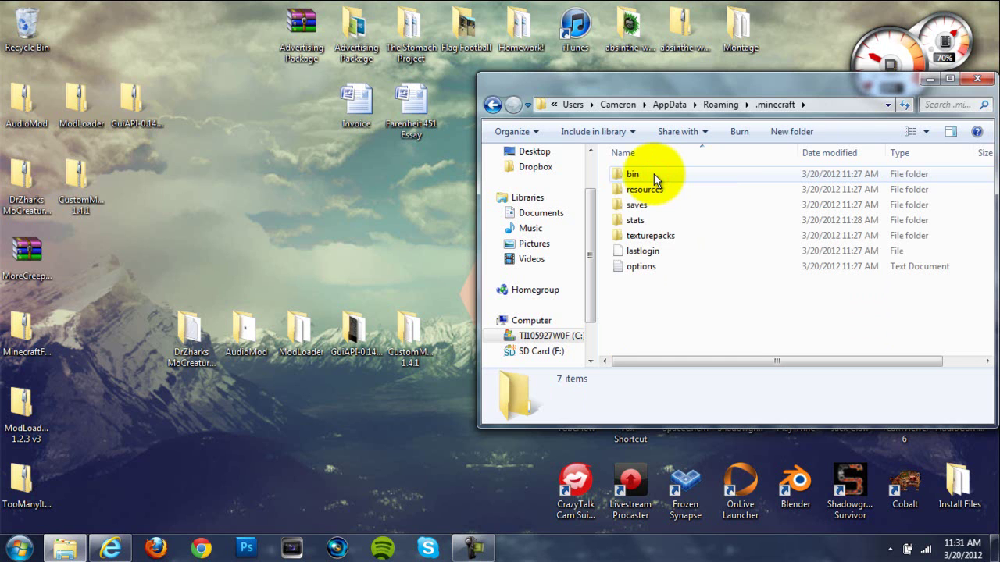
{"action": "double_click", "coordinate": [653, 174]}
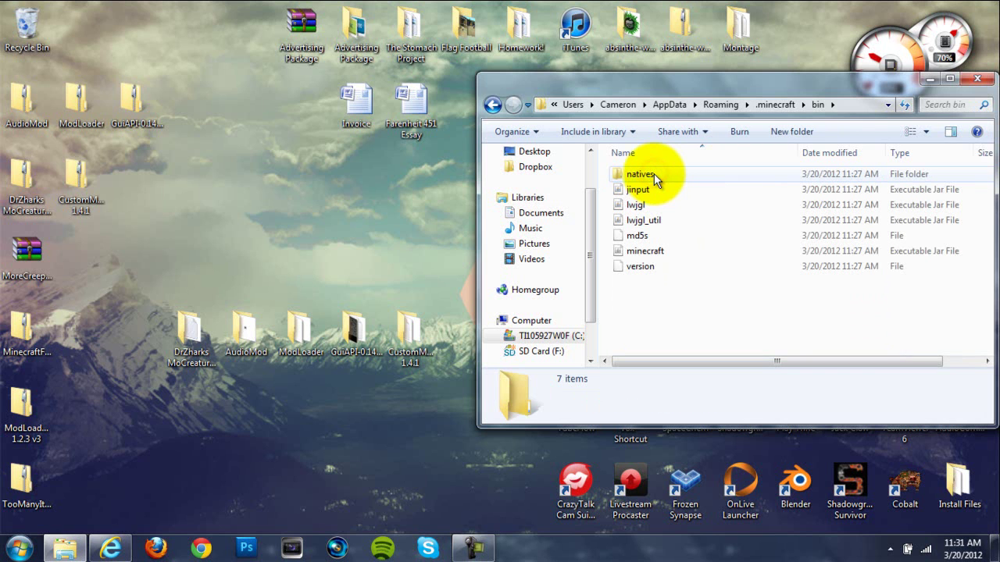
- Open minecraft.jar with WinRAR and dismiss the licence reminder
{"action": "right_click", "coordinate": [682, 249]}
{"action": "right_click", "coordinate": [647, 251]}
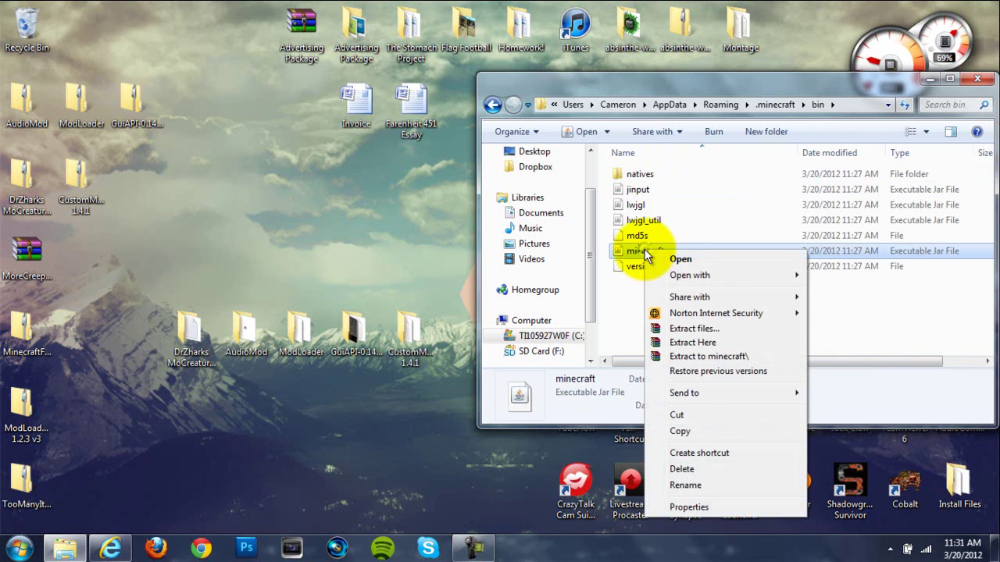
{"action": "mouse_move", "coordinate": [684, 277]}
{"action": "left_click", "coordinate": [832, 288]}
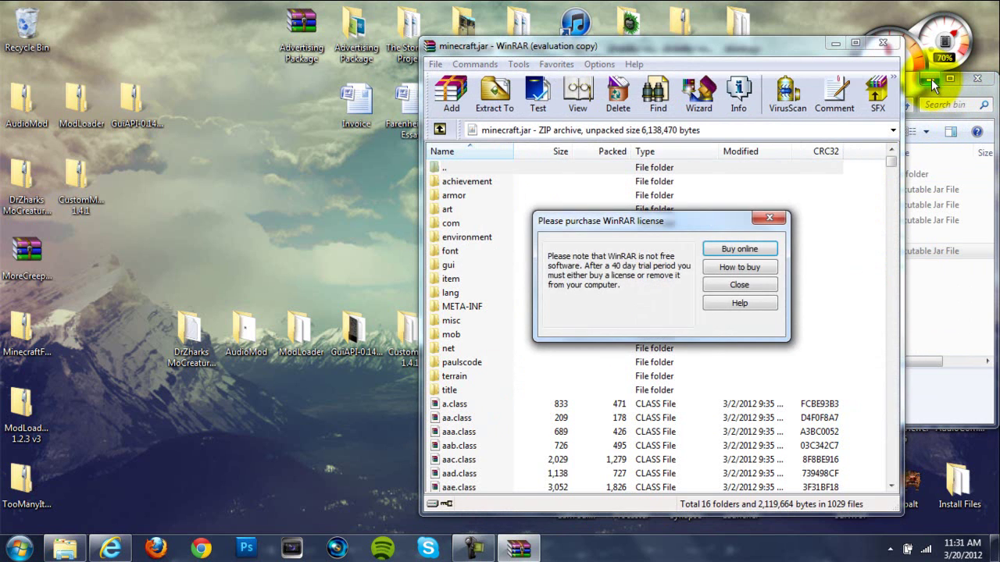
{"action": "left_click", "coordinate": [931, 79]}
{"action": "left_click", "coordinate": [723, 285]}
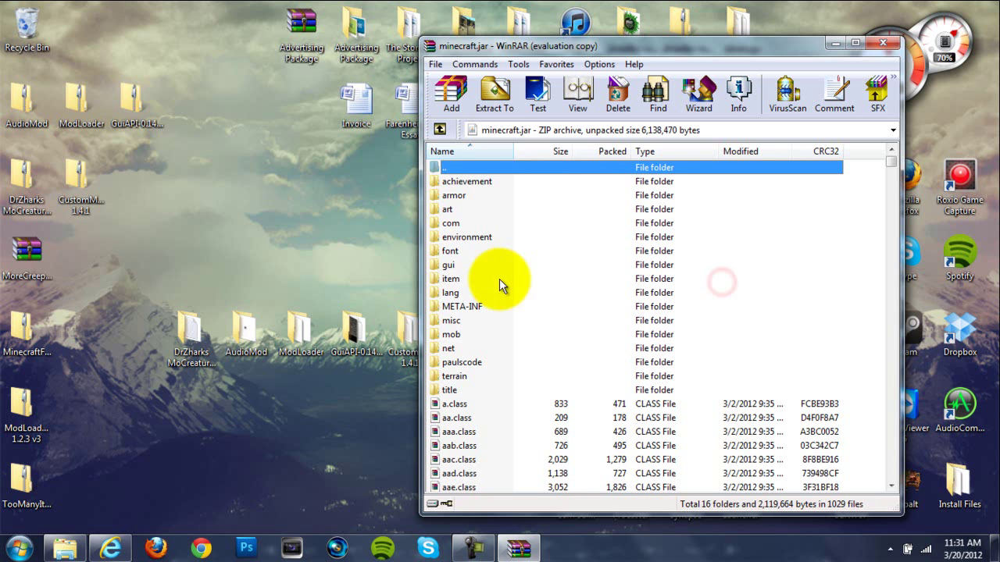
- Delete the META-INF folder from minecraft.jar, confirming with Yes
{"action": "left_click", "coordinate": [461, 306]}
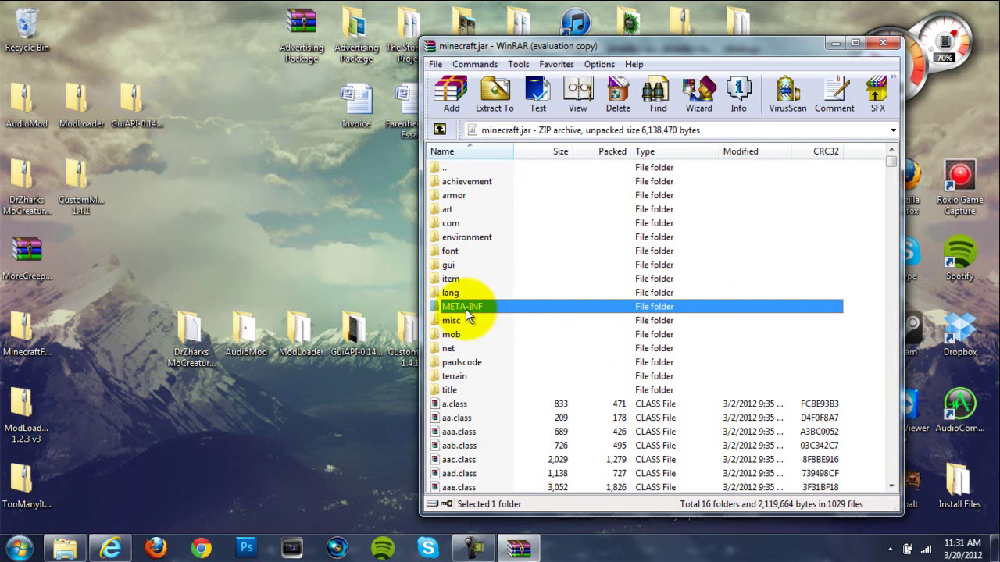
{"action": "right_click", "coordinate": [465, 309]}
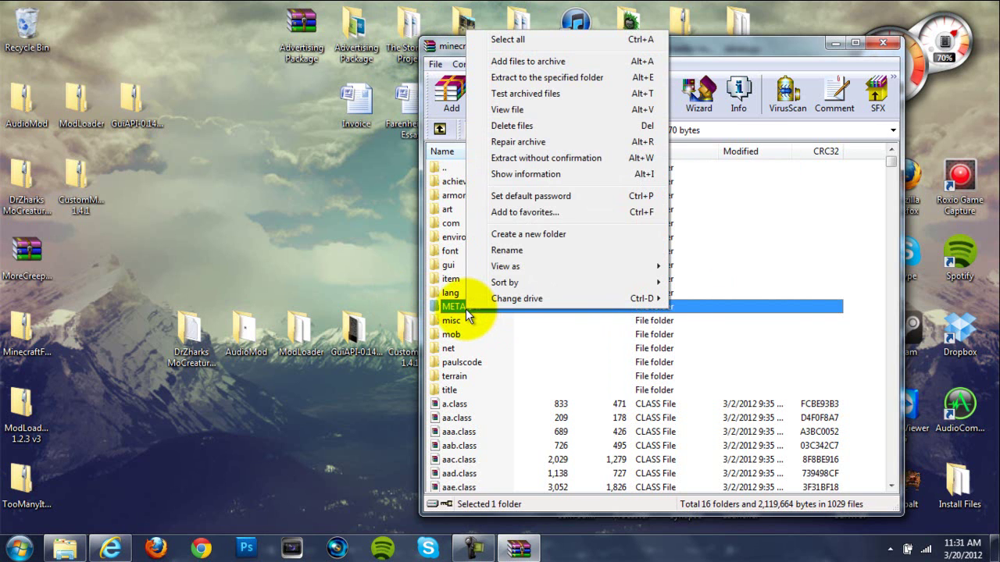
{"action": "left_click", "coordinate": [522, 129]}
{"action": "left_click", "coordinate": [526, 329]}
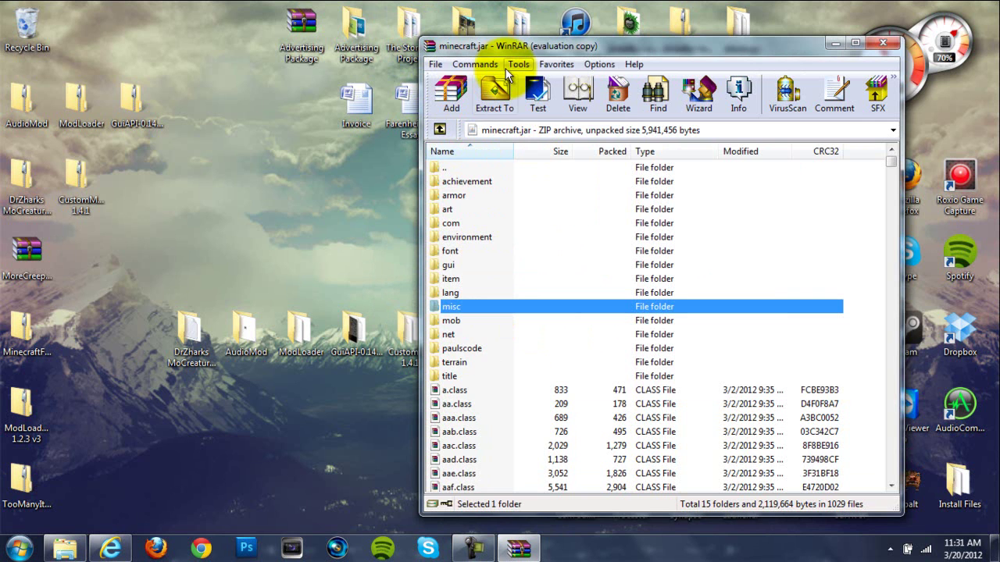
{"action": "left_click_drag", "start_coordinate": [515, 48], "coordinate": [552, 54]}
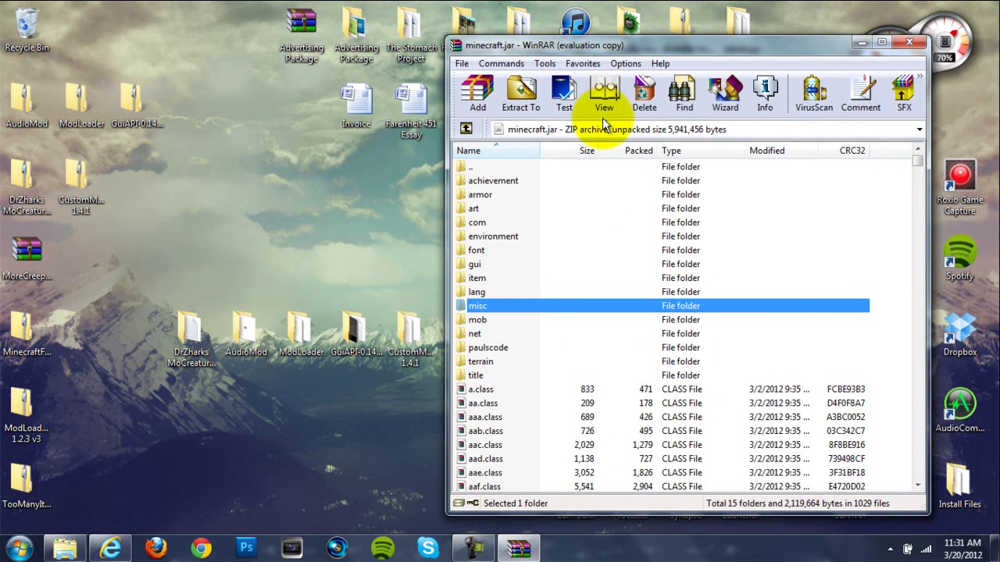
- Drag all 16 ModLoader class files into minecraft.jar and accept the archive parameters with OK
{"action": "left_click", "coordinate": [296, 354]}
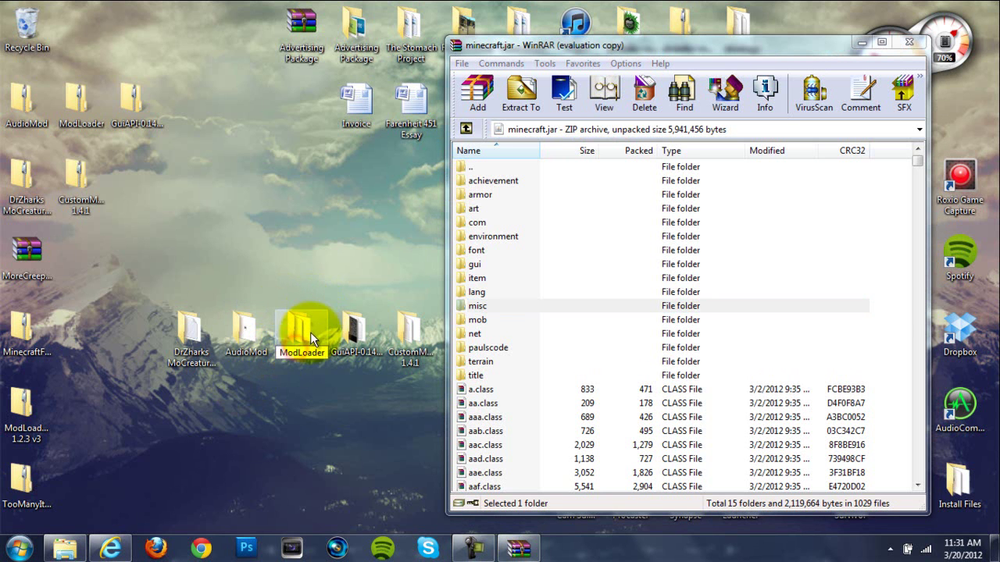
{"action": "double_click", "coordinate": [310, 336]}
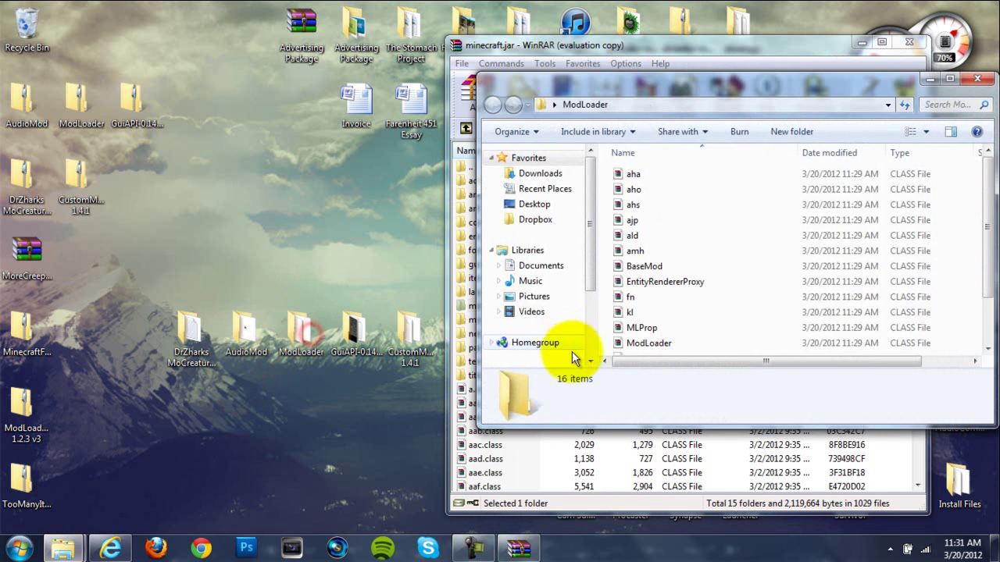
{"action": "mouse_move", "coordinate": [605, 168]}
{"action": "left_mouse_down"}
{"action": "mouse_move", "coordinate": [681, 201]}
{"action": "mouse_move", "coordinate": [930, 414]}
{"action": "mouse_move", "coordinate": [926, 539]}
{"action": "mouse_move", "coordinate": [937, 508]}
{"action": "left_mouse_up"}
{"action": "left_click_drag", "start_coordinate": [982, 312], "coordinate": [977, 211]}
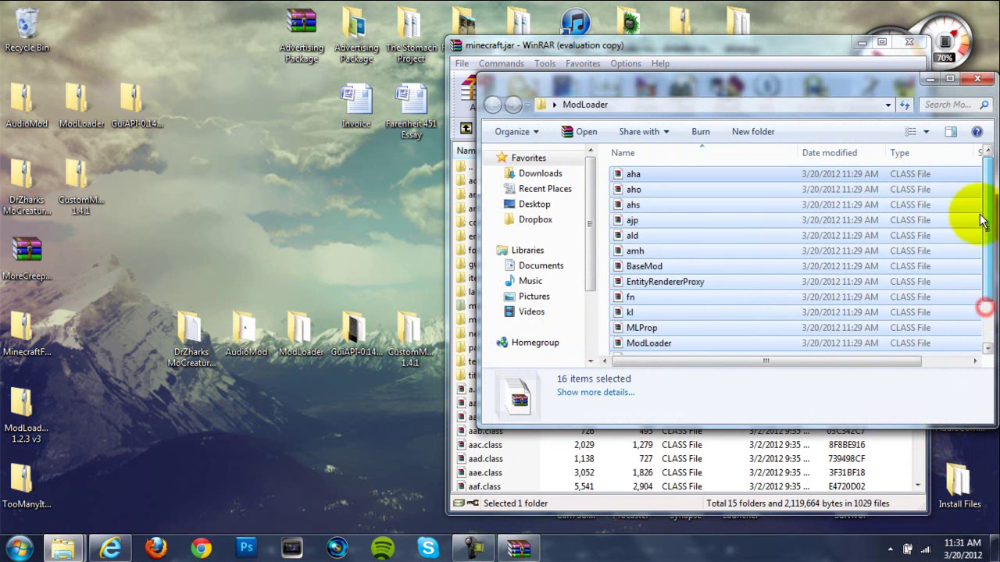
{"action": "mouse_move", "coordinate": [723, 189]}
{"action": "left_mouse_down"}
{"action": "mouse_move", "coordinate": [894, 476]}
{"action": "mouse_move", "coordinate": [889, 470]}
{"action": "left_mouse_up"}
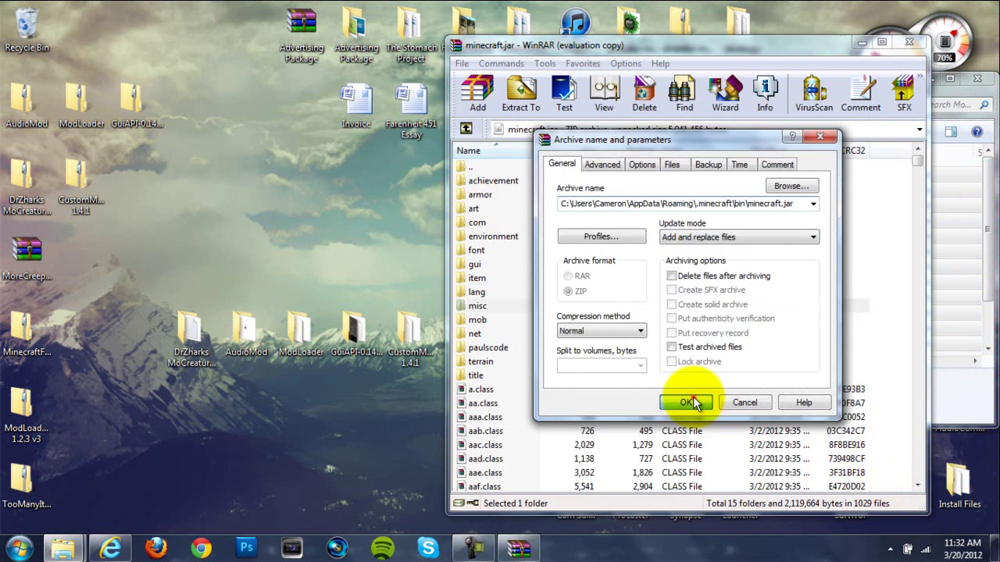
{"action": "left_click", "coordinate": [692, 402]}
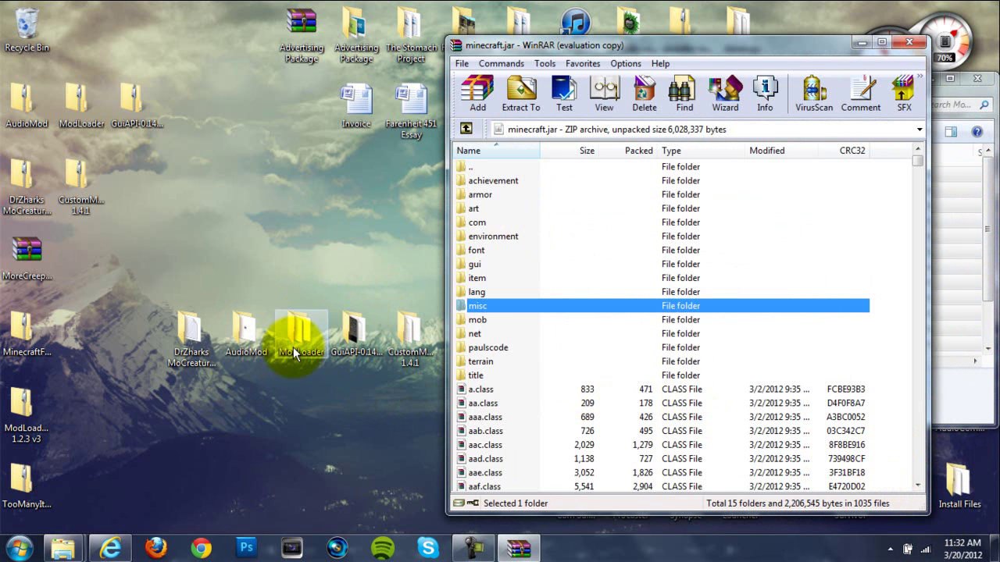
- Add AudioMod's ibxm and paulscode folders and rz class into minecraft.jar
{"action": "mouse_move", "coordinate": [293, 347]}
{"action": "left_mouse_down"}
{"action": "mouse_move", "coordinate": [281, 264]}
{"action": "mouse_move", "coordinate": [291, 253]}
{"action": "left_mouse_up"}
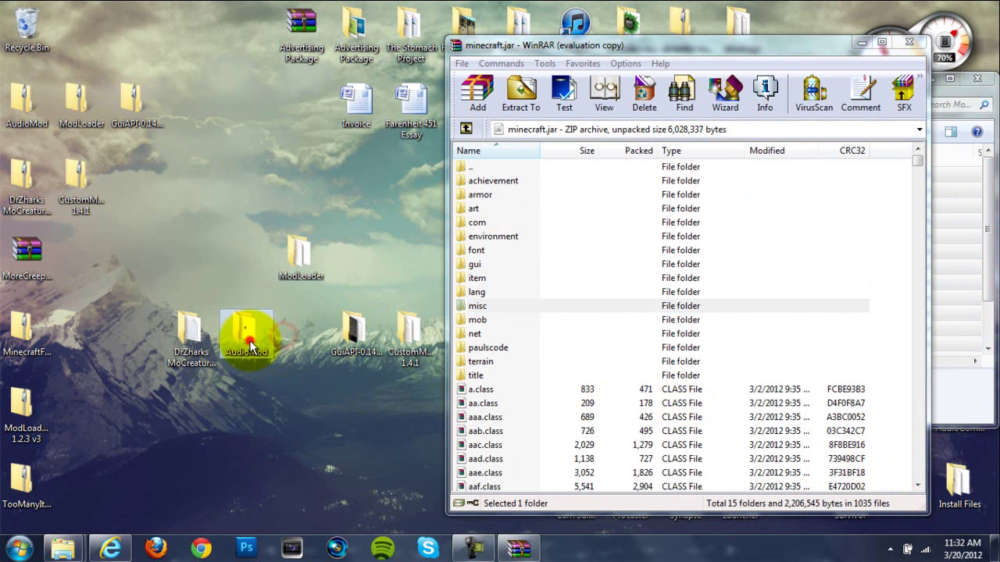
{"action": "double_click", "coordinate": [248, 343]}
{"action": "left_click_drag", "start_coordinate": [642, 250], "coordinate": [632, 166]}
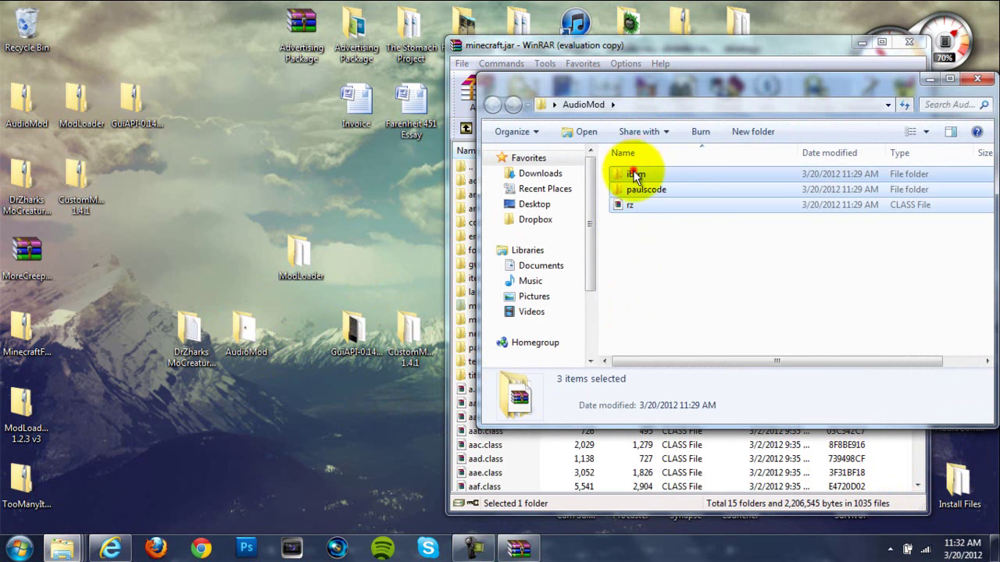
{"action": "left_click_drag", "start_coordinate": [925, 481], "coordinate": [893, 459]}
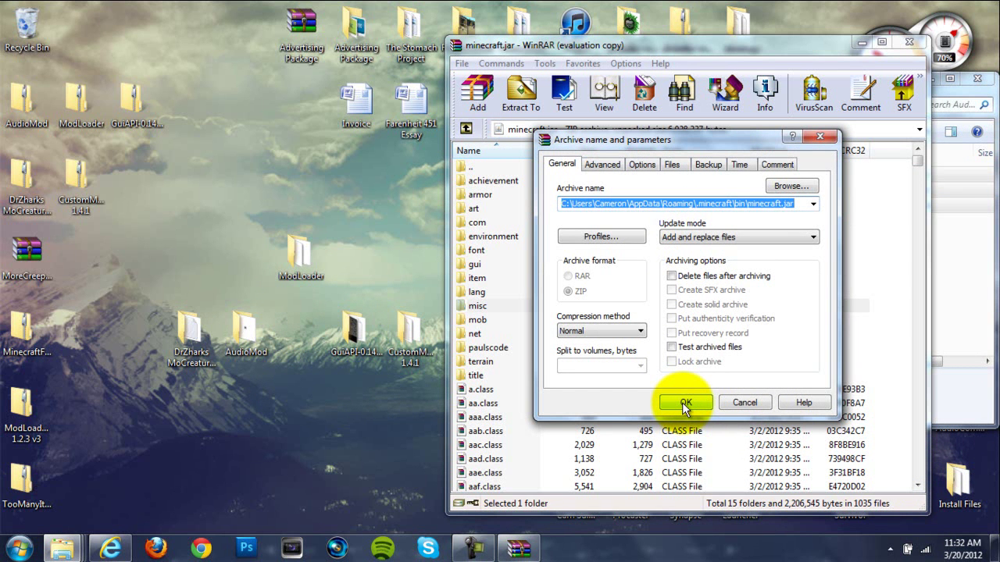
{"action": "left_click", "coordinate": [685, 403]}
- Add every file from the GuiAPI-0.14.0-1.2.3 folder into minecraft.jar
{"action": "left_click_drag", "start_coordinate": [235, 318], "coordinate": [233, 250]}
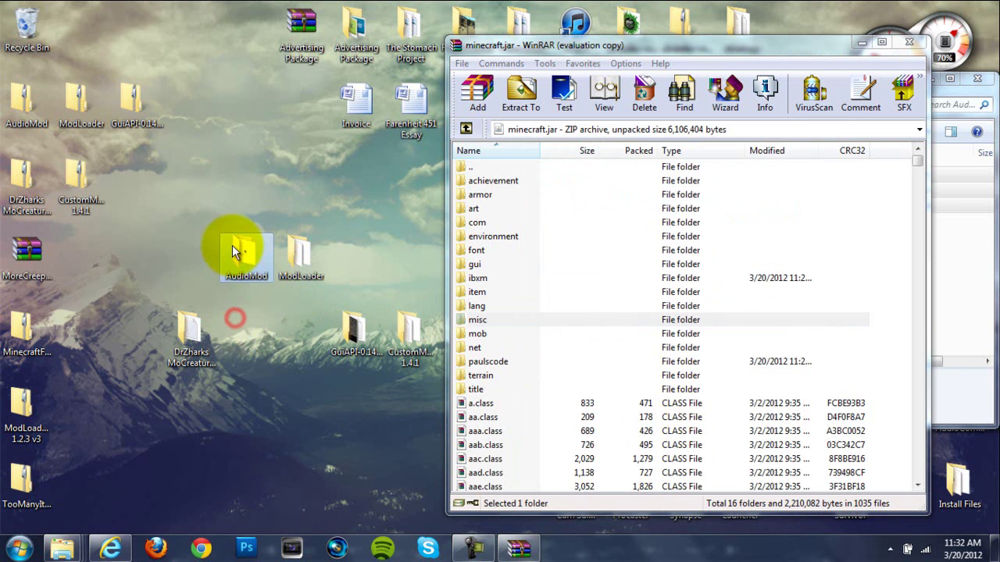
{"action": "double_click", "coordinate": [355, 336]}
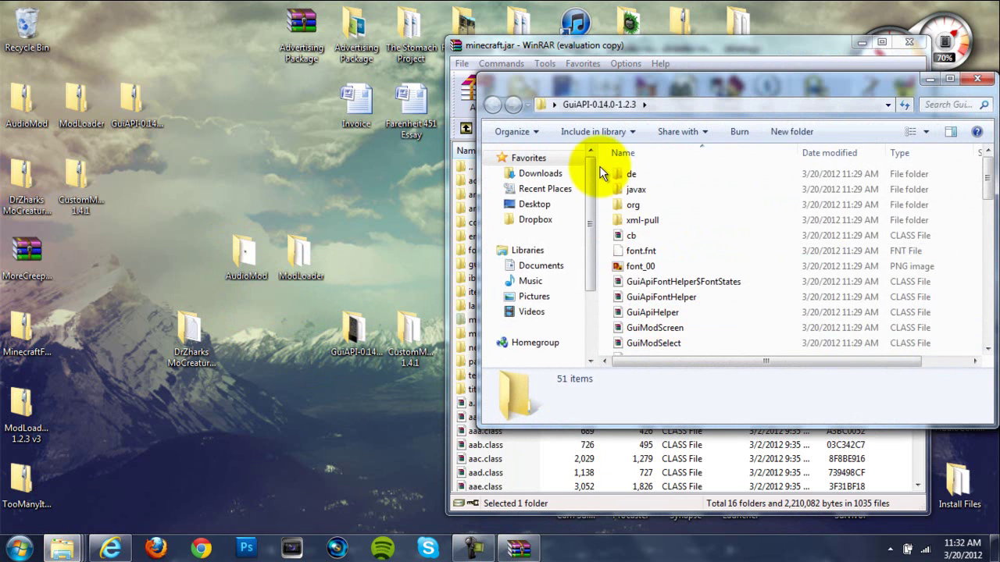
{"action": "mouse_move", "coordinate": [602, 164]}
{"action": "left_mouse_down"}
{"action": "mouse_move", "coordinate": [860, 330]}
{"action": "mouse_move", "coordinate": [904, 495]}
{"action": "left_mouse_up"}
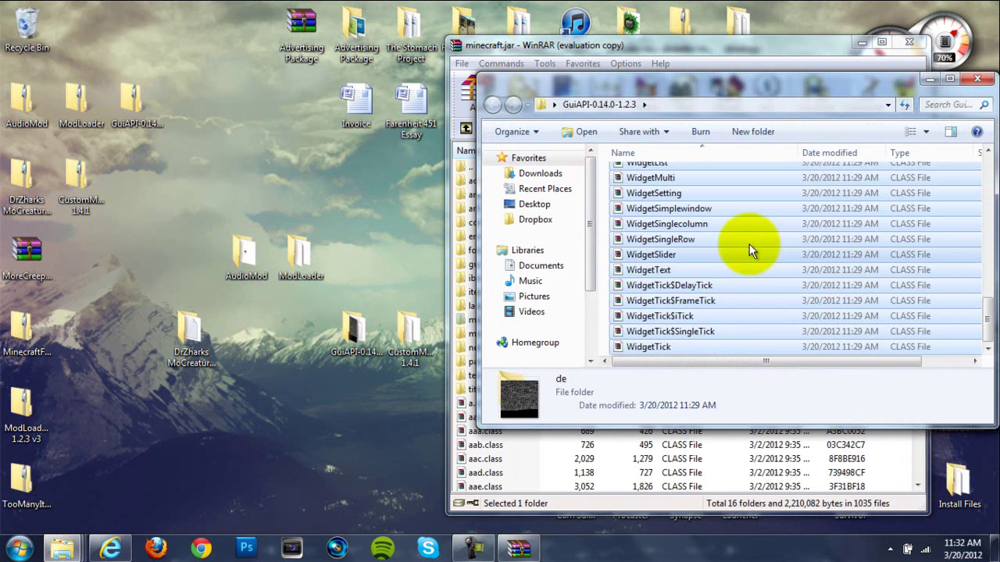
{"action": "mouse_move", "coordinate": [749, 243]}
{"action": "left_mouse_down"}
{"action": "mouse_move", "coordinate": [915, 458]}
{"action": "mouse_move", "coordinate": [899, 461]}
{"action": "left_mouse_up"}
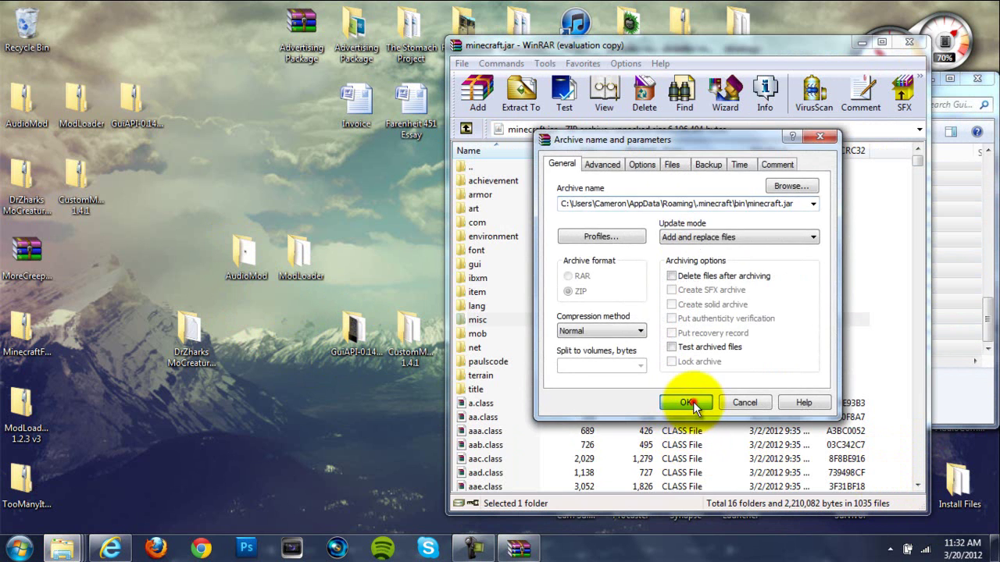
{"action": "left_click", "coordinate": [693, 402]}
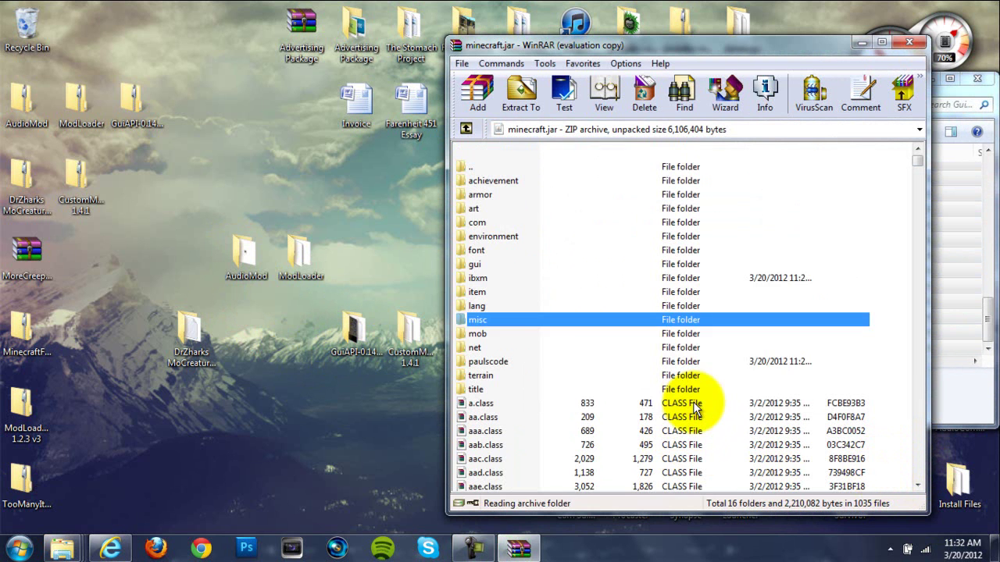
- Delete the readme file from the CustomMobSpawner 1.4.1 folder
{"action": "double_click", "coordinate": [407, 339]}
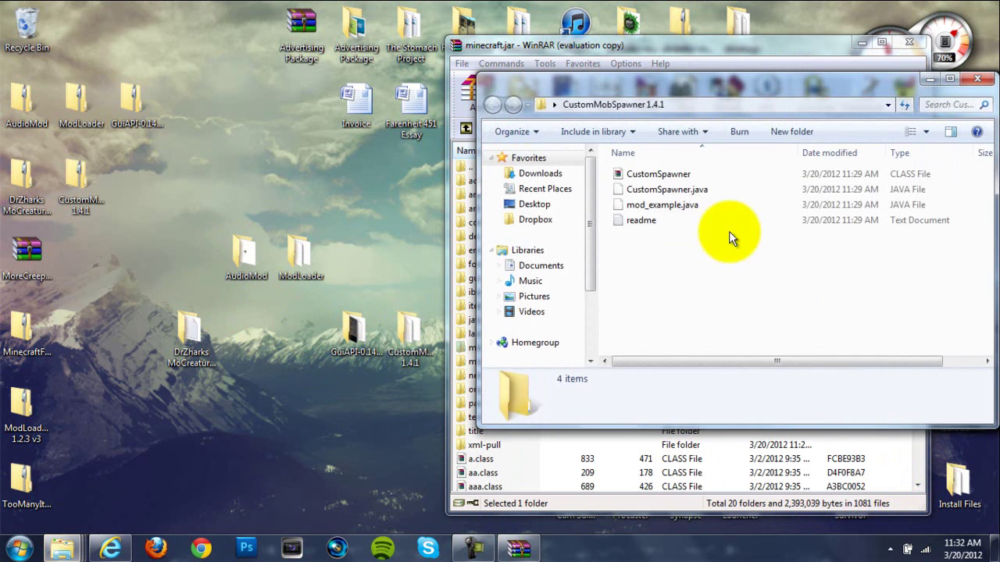
{"action": "left_click_drag", "start_coordinate": [707, 239], "coordinate": [674, 162]}
{"action": "left_click", "coordinate": [651, 284]}
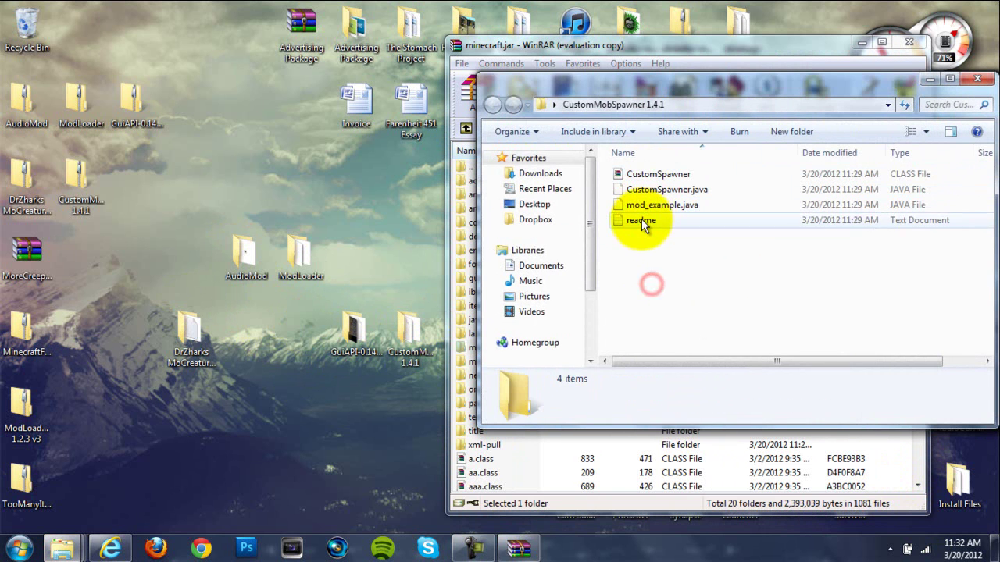
{"action": "right_click", "coordinate": [639, 221]}
{"action": "left_click", "coordinate": [676, 485]}
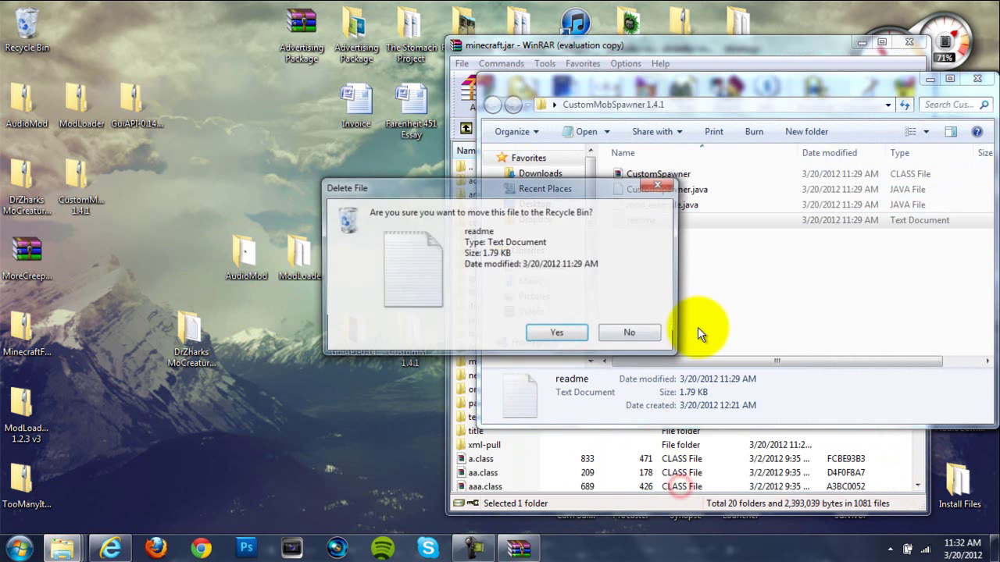
{"action": "left_click", "coordinate": [558, 335]}
- Add the remaining three CustomMobSpawner files into minecraft.jar and tidy the desktop folders
{"action": "mouse_move", "coordinate": [698, 232]}
{"action": "left_mouse_down"}
{"action": "mouse_move", "coordinate": [670, 133]}
{"action": "mouse_move", "coordinate": [664, 170]}
{"action": "left_mouse_up"}
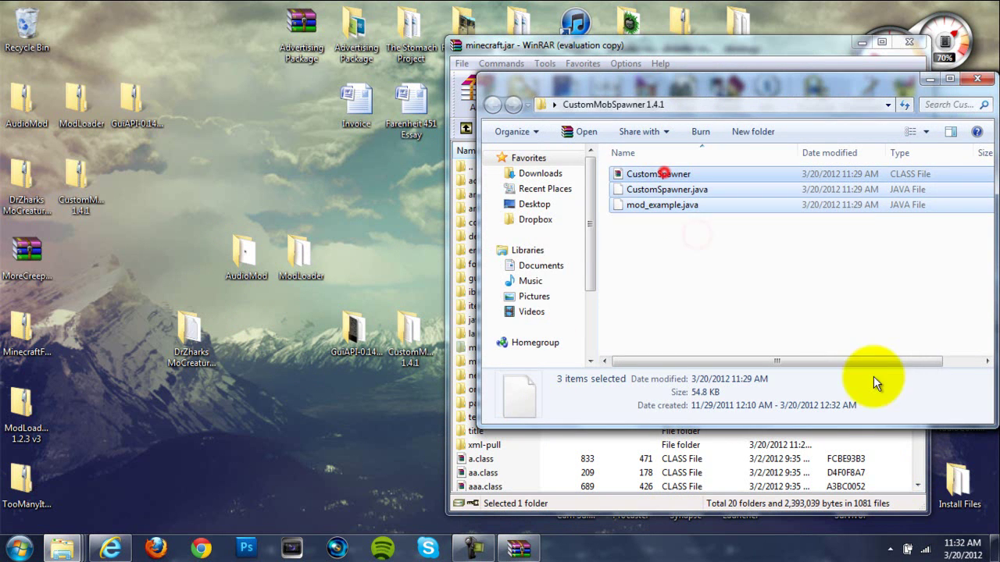
{"action": "left_click_drag", "start_coordinate": [895, 471], "coordinate": [891, 468]}
{"action": "left_click", "coordinate": [694, 404]}
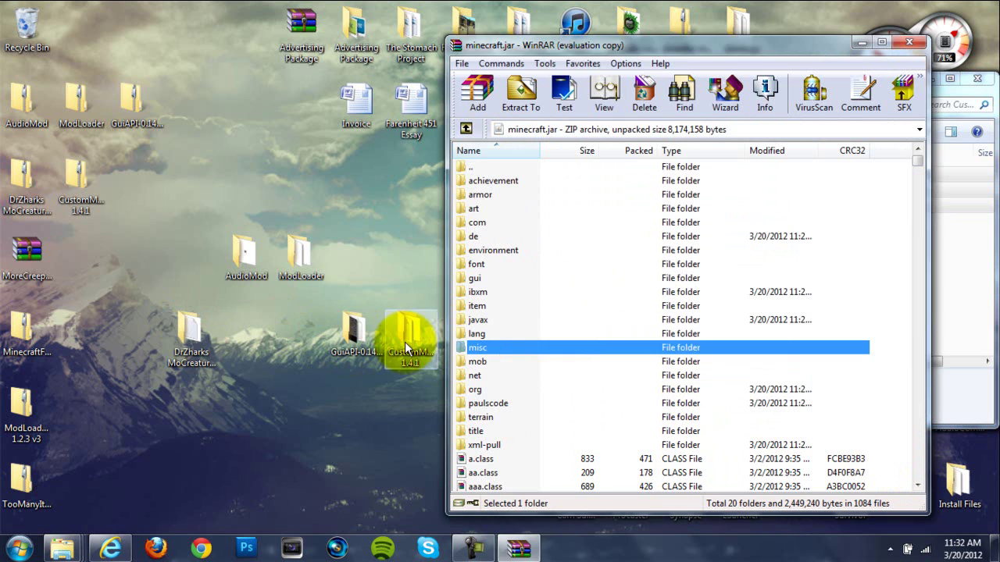
{"action": "left_click_drag", "start_coordinate": [405, 341], "coordinate": [406, 262]}
{"action": "left_click_drag", "start_coordinate": [355, 335], "coordinate": [359, 248]}
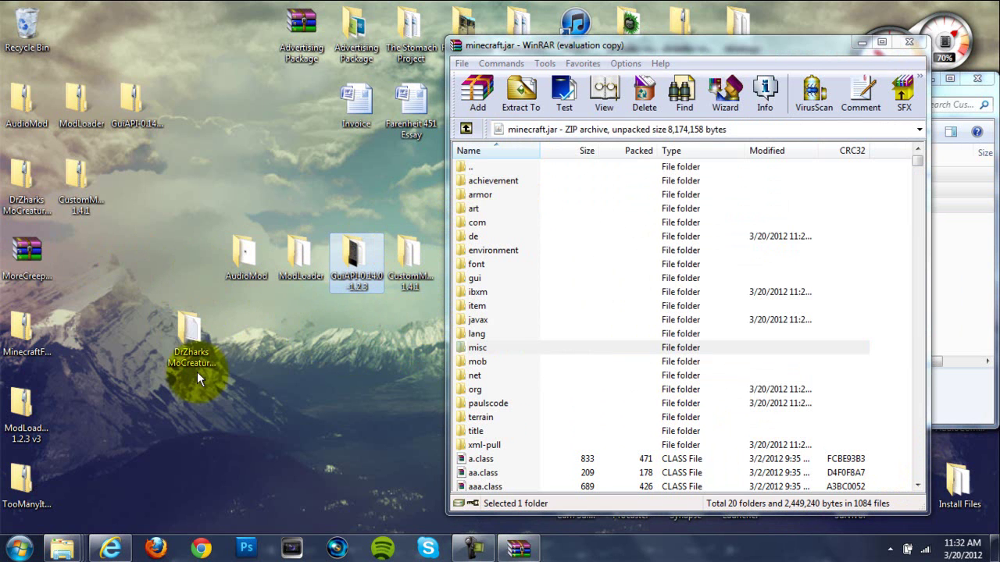
- Add all 116 items from DrZharks MoCreatures\MoCreatures into minecraft.jar
{"action": "mouse_move", "coordinate": [255, 343]}
{"action": "left_mouse_down"}
{"action": "mouse_move", "coordinate": [178, 315]}
{"action": "mouse_move", "coordinate": [196, 340]}
{"action": "left_mouse_up"}
{"action": "double_click", "coordinate": [196, 340]}
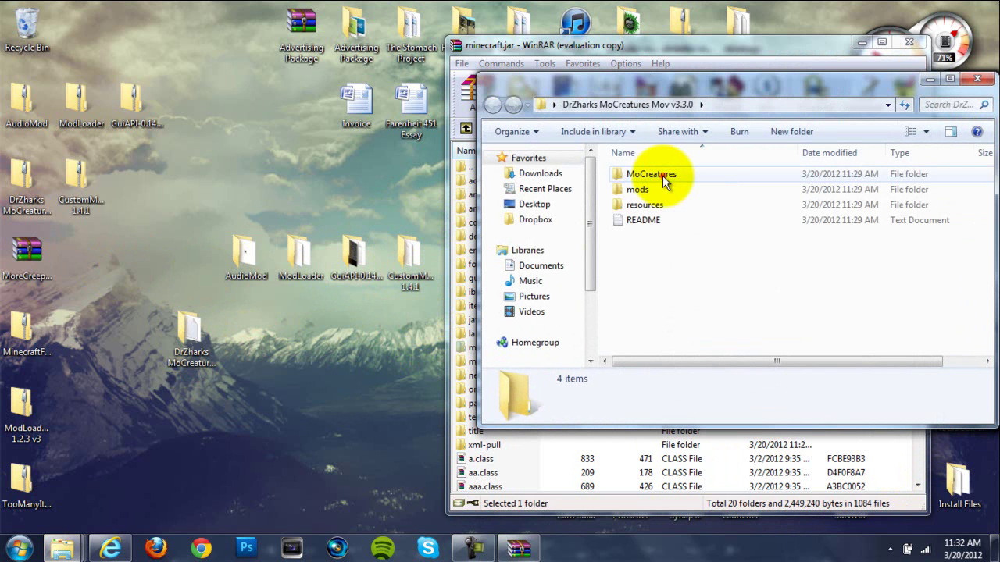
{"action": "left_click", "coordinate": [662, 175]}
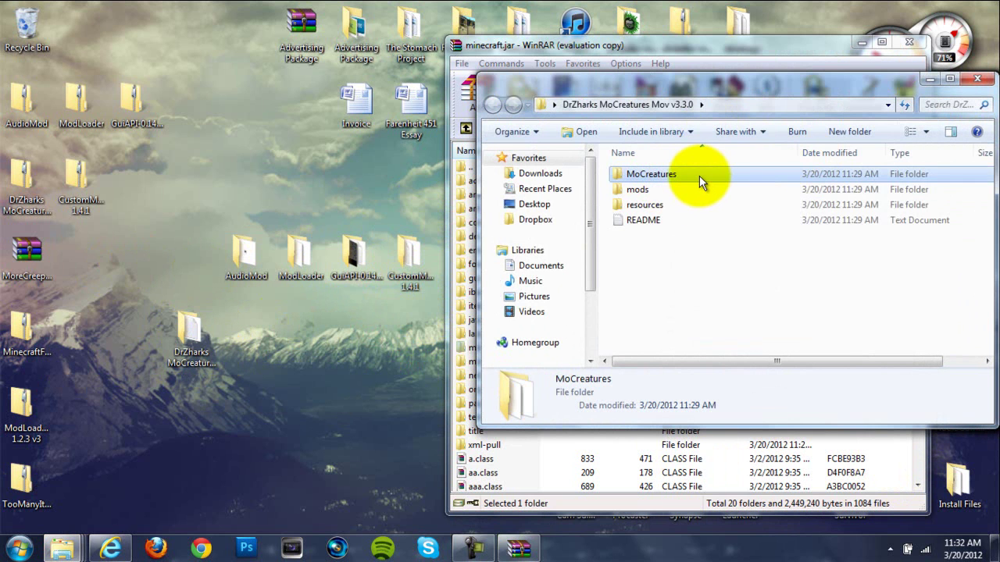
{"action": "double_click", "coordinate": [699, 175]}
{"action": "mouse_move", "coordinate": [607, 169]}
{"action": "left_mouse_down"}
{"action": "mouse_move", "coordinate": [951, 380]}
{"action": "mouse_move", "coordinate": [890, 410]}
{"action": "left_mouse_up"}
{"action": "left_click_drag", "start_coordinate": [885, 464], "coordinate": [885, 463]}
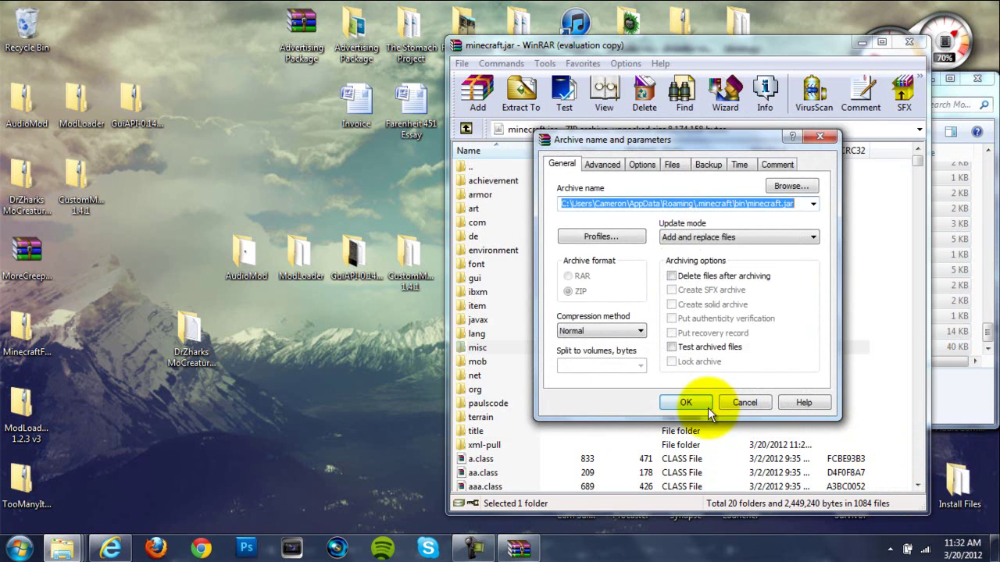
{"action": "left_click", "coordinate": [694, 403]}
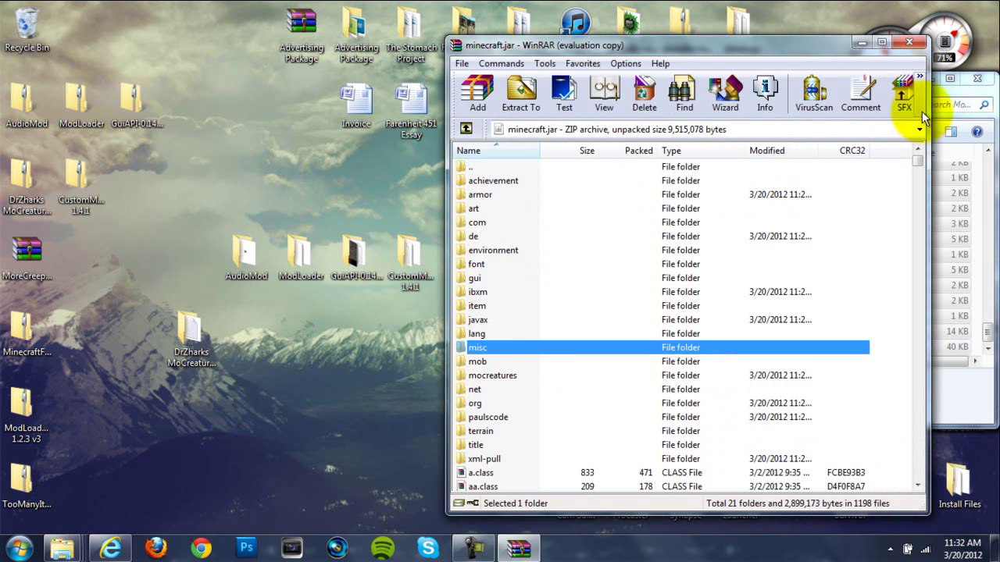
- Return Explorer to the DrZharks MoCreatures folder and bring the minecraft.jar window forward
{"action": "left_click", "coordinate": [950, 91]}
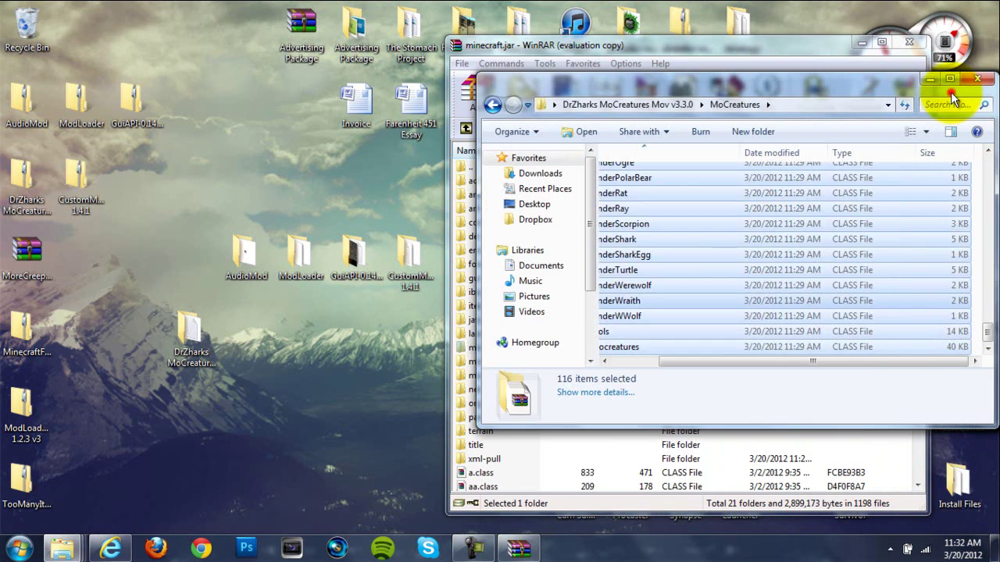
{"action": "left_click", "coordinate": [489, 107]}
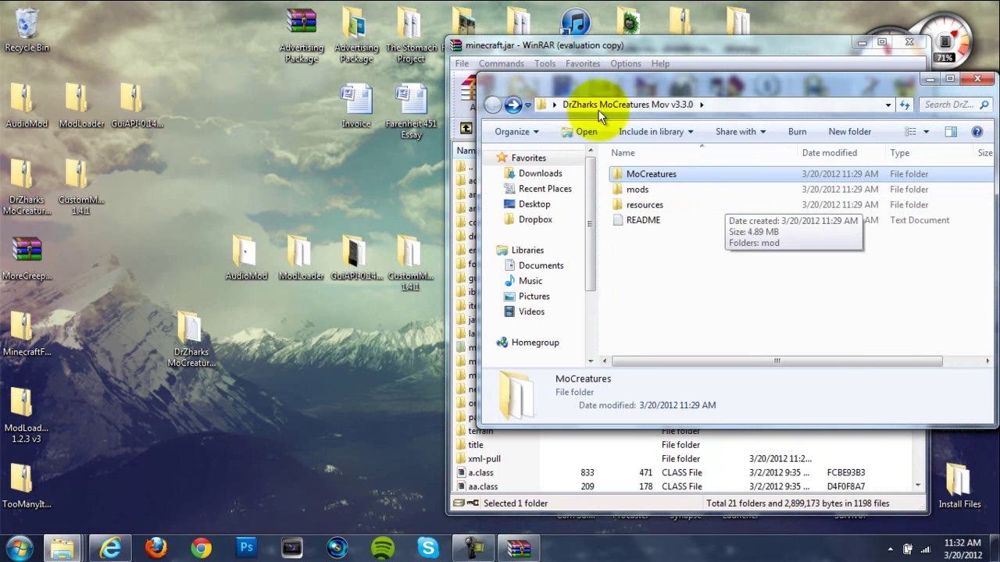
{"action": "left_click", "coordinate": [584, 47]}
- Close minecraft.jar in WinRAR and go up from bin to the .minecraft folder
{"action": "left_click", "coordinate": [905, 38]}
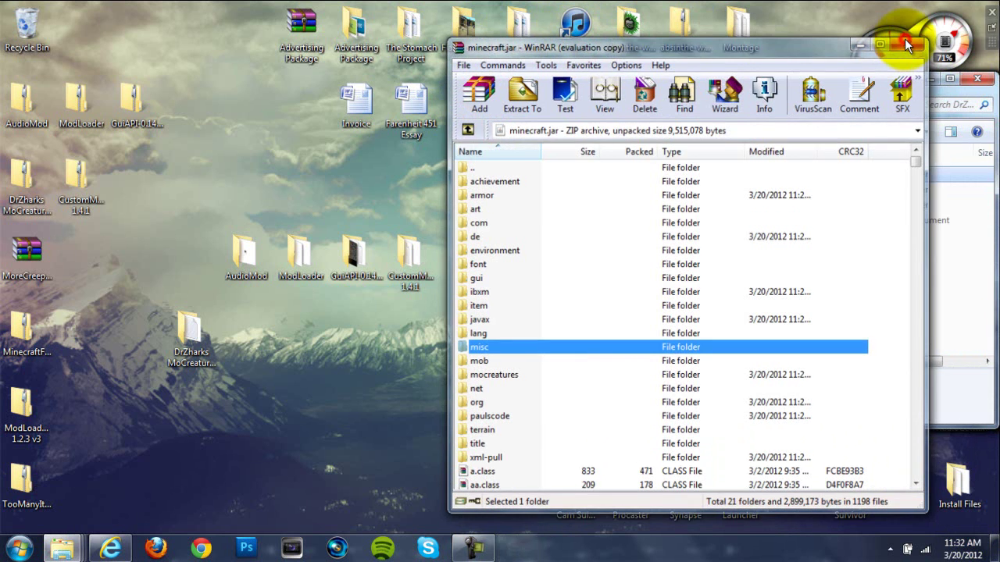
{"action": "mouse_move", "coordinate": [67, 552]}
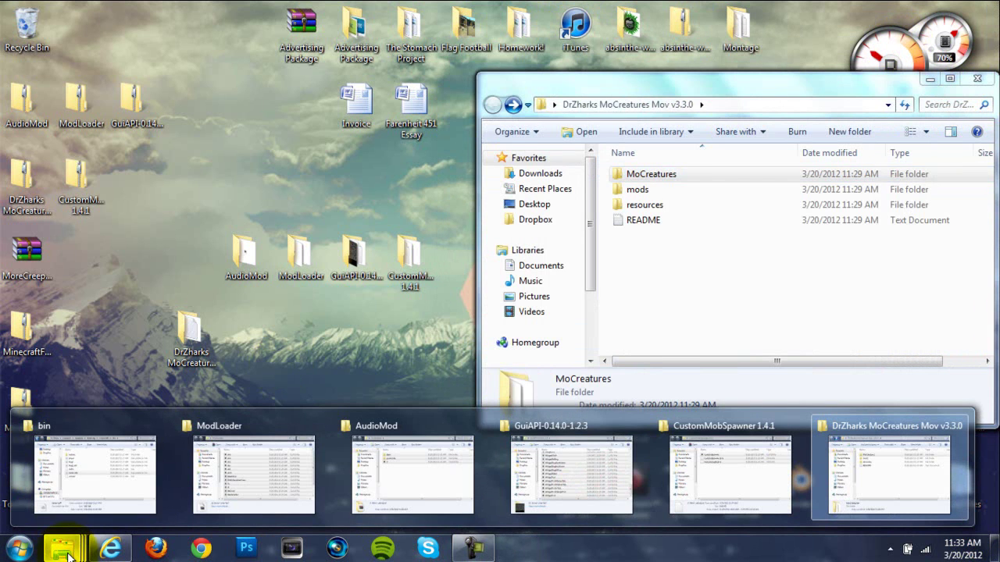
{"action": "left_click", "coordinate": [72, 483]}
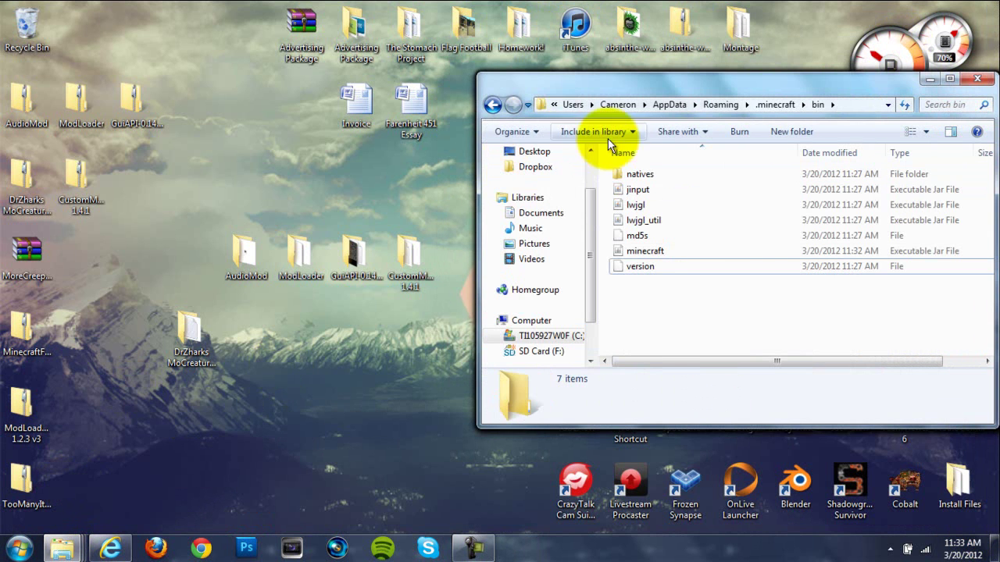
{"action": "mouse_move", "coordinate": [747, 84]}
{"action": "left_mouse_down"}
{"action": "mouse_move", "coordinate": [350, 85]}
{"action": "mouse_move", "coordinate": [147, 68]}
{"action": "mouse_move", "coordinate": [271, 79]}
{"action": "mouse_move", "coordinate": [249, 94]}
{"action": "left_mouse_up"}
{"action": "left_click", "coordinate": [8, 121]}
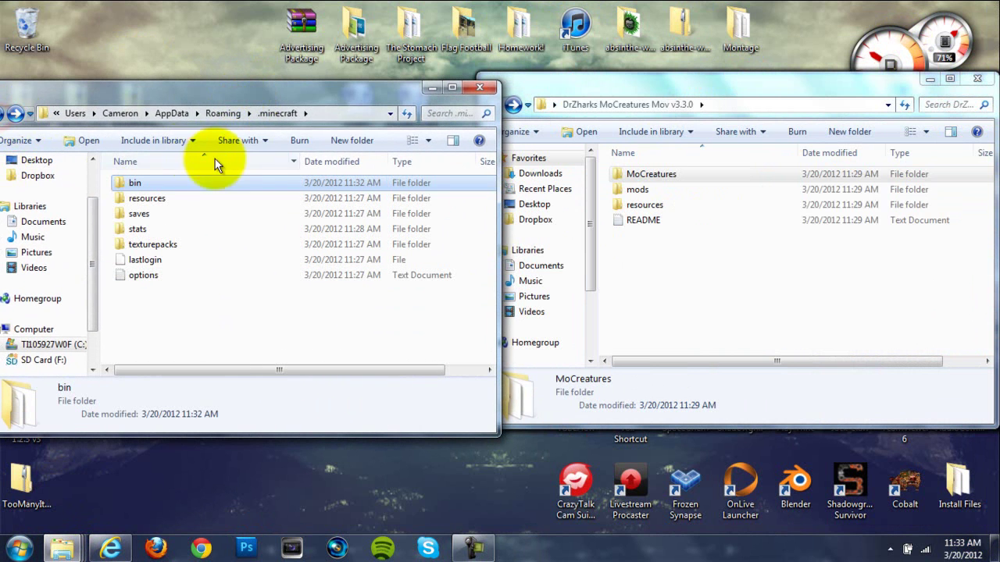
- Create a new folder named mods in .minecraft
{"action": "right_click", "coordinate": [169, 328]}
{"action": "mouse_move", "coordinate": [211, 295]}
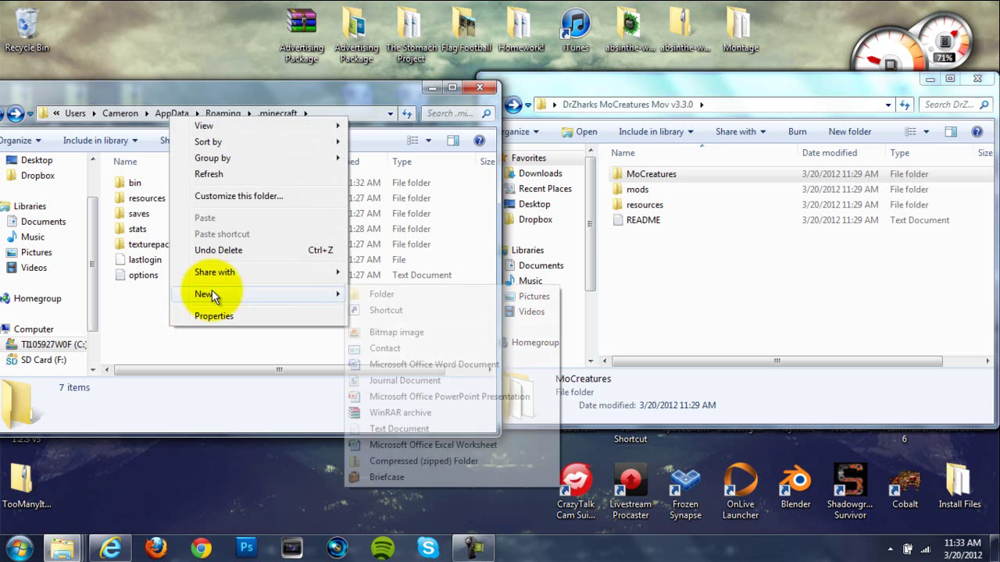
{"action": "left_click", "coordinate": [376, 294]}
{"action": "type", "text": "mods"}
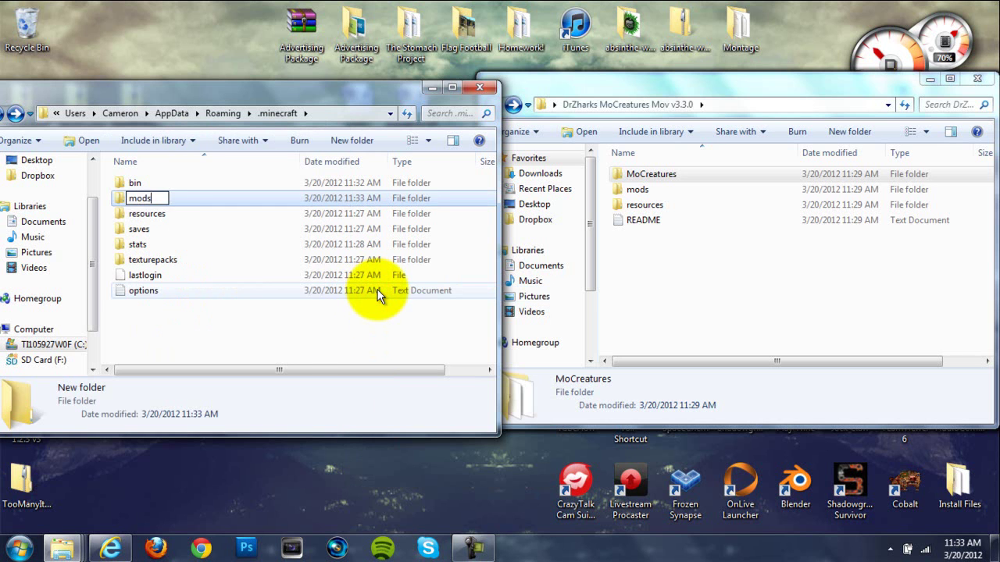
{"action": "key", "text": "Return"}
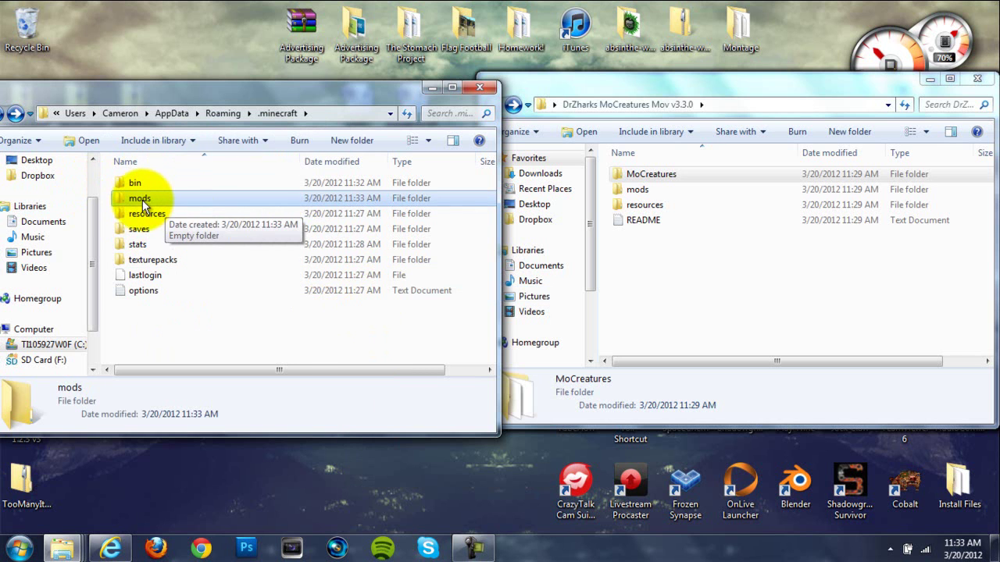
- Move the MoCreatures zip from the download's mods folder into .minecraft\mods
{"action": "double_click", "coordinate": [142, 200]}
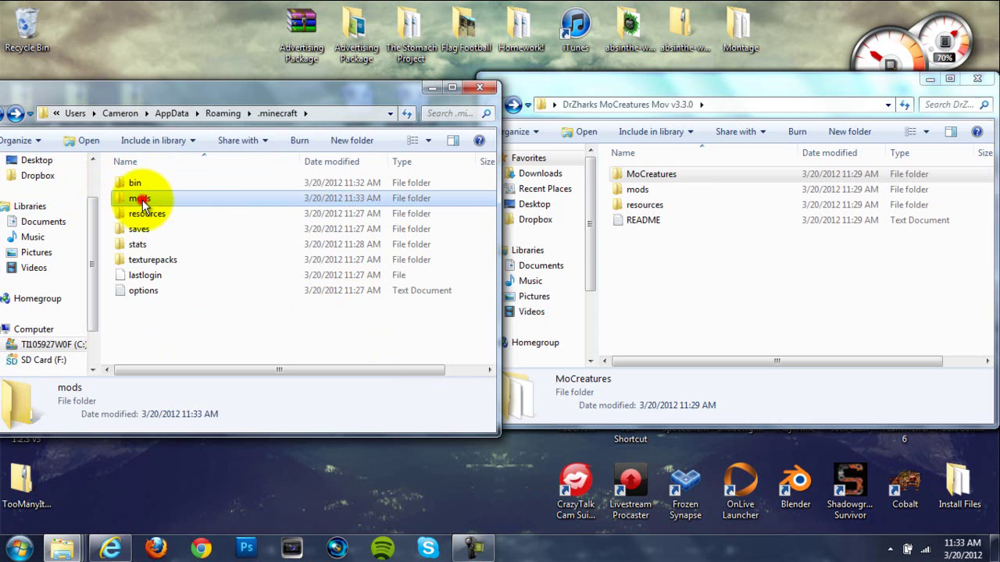
{"action": "double_click", "coordinate": [639, 191]}
{"action": "mouse_move", "coordinate": [648, 174]}
{"action": "left_mouse_down"}
{"action": "mouse_move", "coordinate": [328, 185]}
{"action": "mouse_move", "coordinate": [285, 222]}
{"action": "left_mouse_up"}
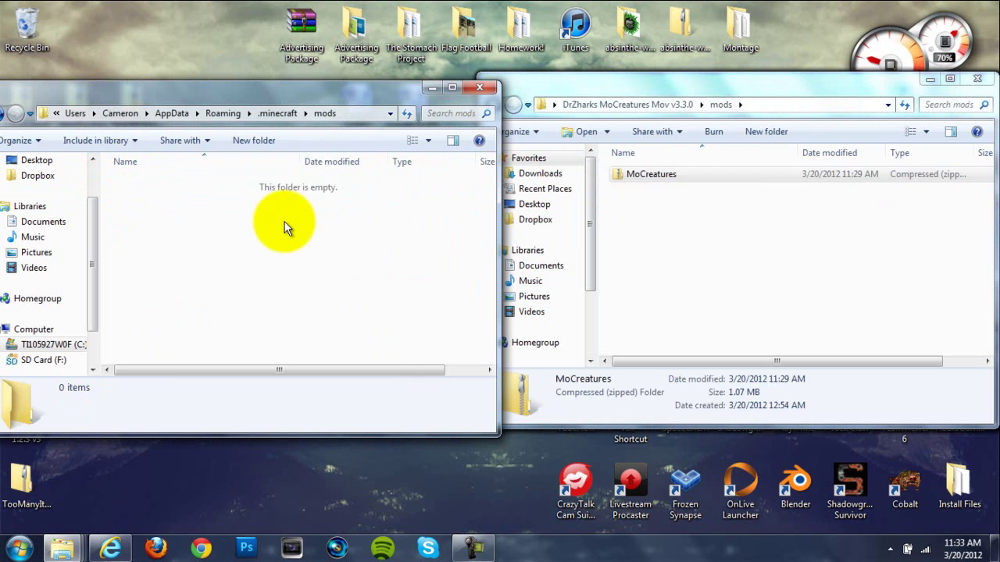
{"action": "left_click", "coordinate": [15, 113]}
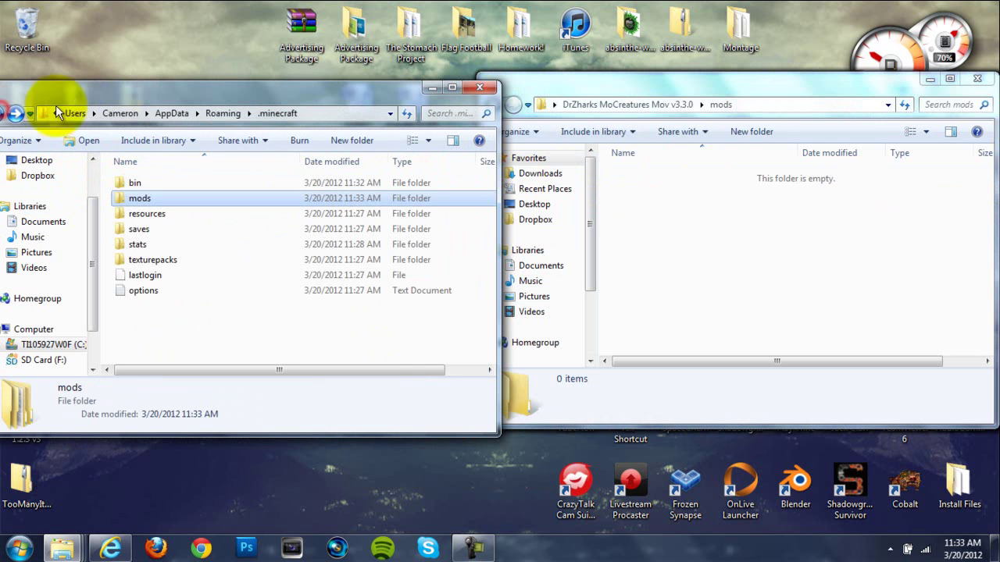
- Move the download's resources\mod folder into .minecraft\resources and close the download window
{"action": "left_click", "coordinate": [627, 90]}
{"action": "left_click", "coordinate": [493, 105]}
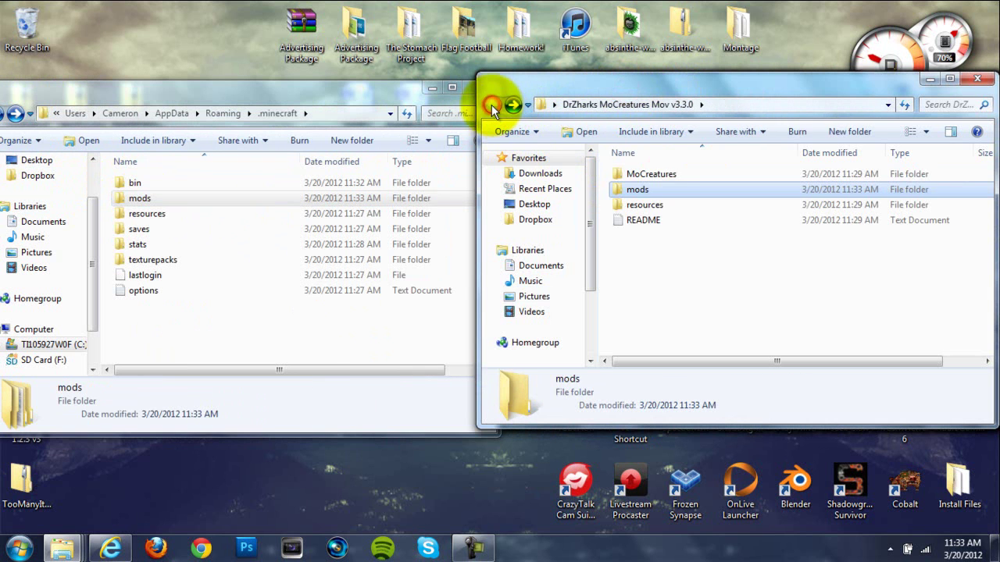
{"action": "double_click", "coordinate": [668, 204]}
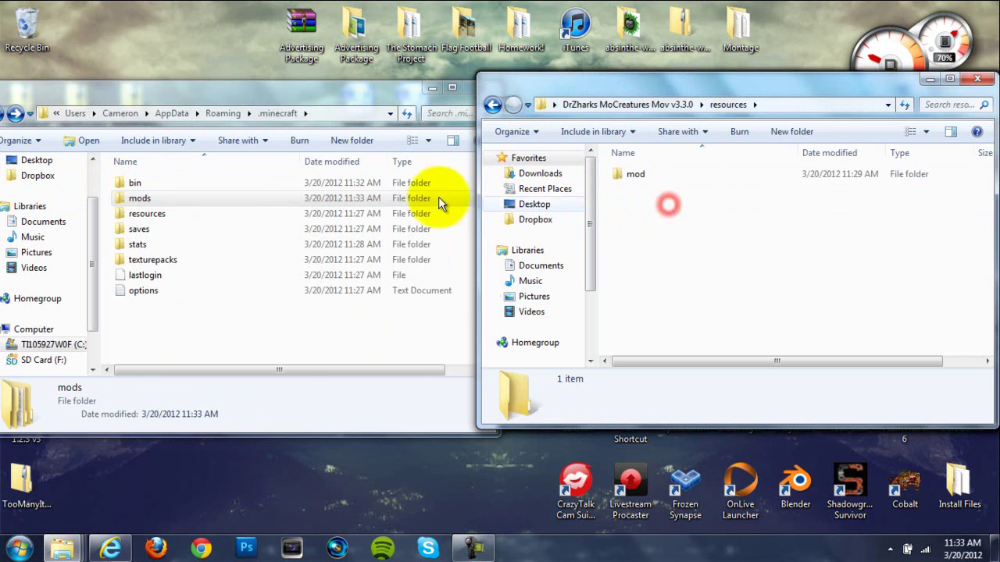
{"action": "double_click", "coordinate": [156, 213]}
{"action": "left_click_drag", "start_coordinate": [690, 175], "coordinate": [623, 170]}
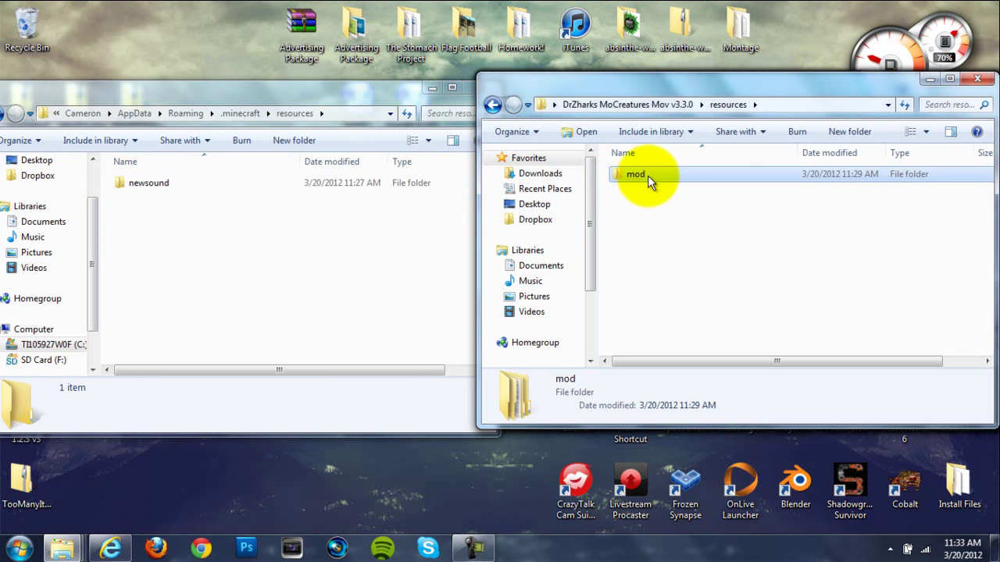
{"action": "mouse_move", "coordinate": [648, 175]}
{"action": "left_mouse_down"}
{"action": "mouse_move", "coordinate": [489, 215]}
{"action": "mouse_move", "coordinate": [362, 281]}
{"action": "mouse_move", "coordinate": [282, 283]}
{"action": "left_mouse_up"}
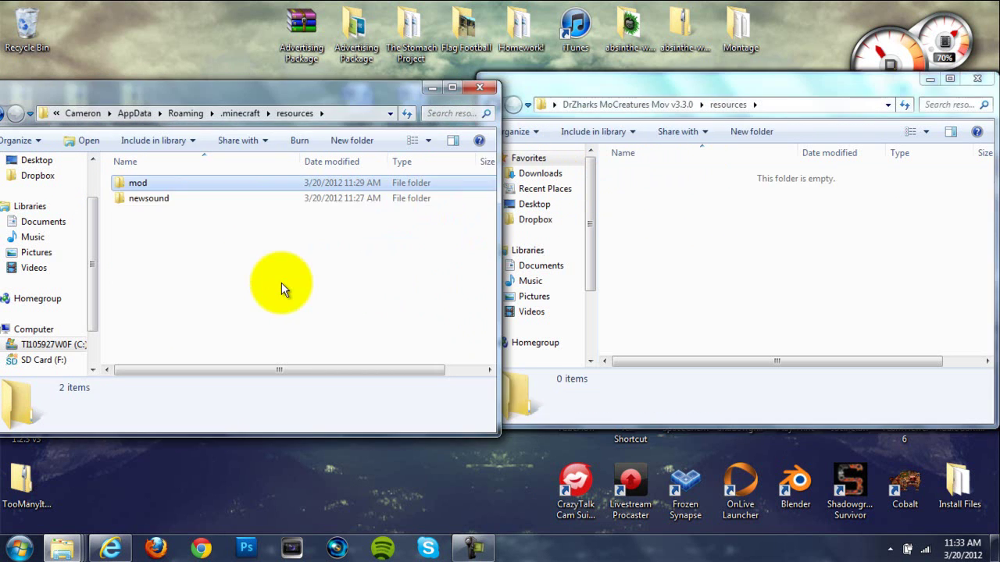
{"action": "left_click", "coordinate": [976, 79]}
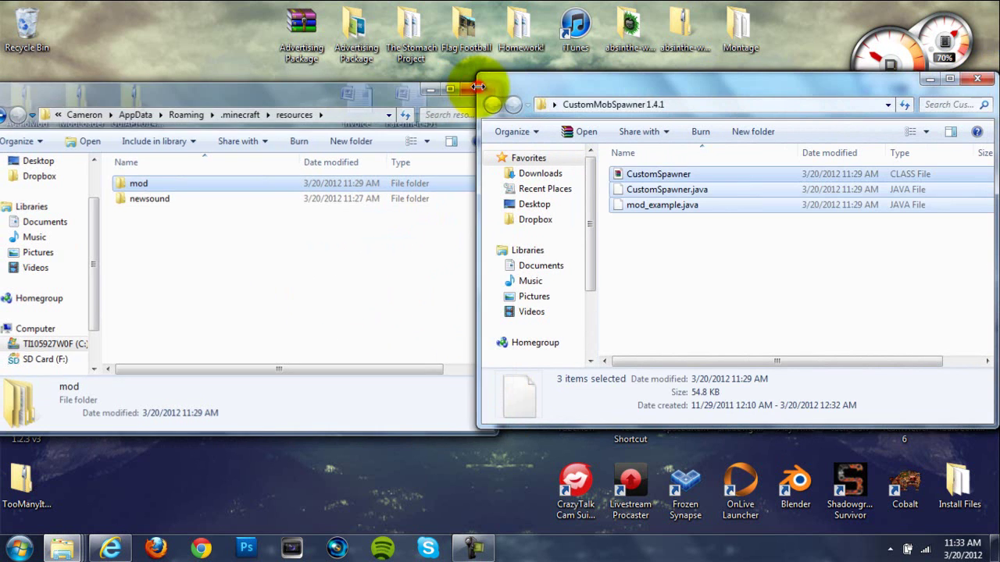
- Close the resources, CustomMobSpawner, GuiAPI, ModLoader and remaining folder windows
{"action": "left_click", "coordinate": [471, 88]}
{"action": "left_click", "coordinate": [978, 79]}
{"action": "left_click", "coordinate": [977, 79]}
{"action": "left_click", "coordinate": [977, 79]}
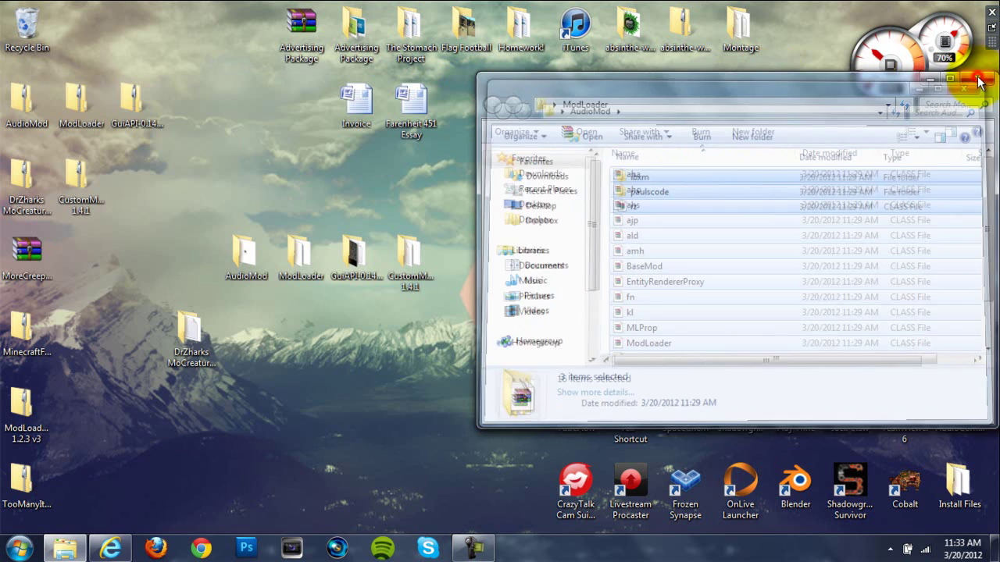
{"action": "left_click", "coordinate": [979, 80]}
- Move the DrZharks MoCreatures folder up beside the other mod folders on the desktop
{"action": "left_click", "coordinate": [191, 343]}
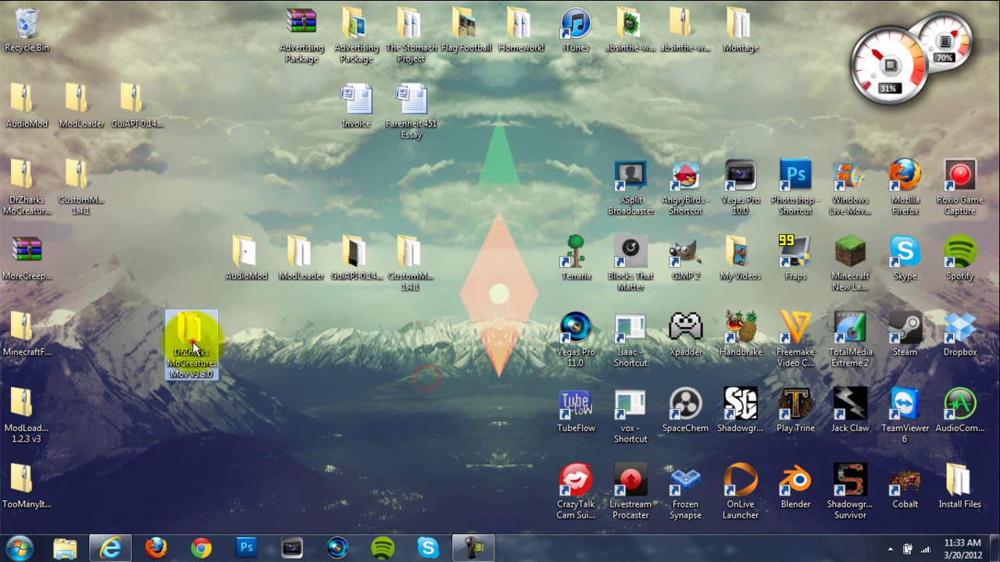
{"action": "left_click_drag", "start_coordinate": [193, 348], "coordinate": [199, 251]}
{"action": "left_click", "coordinate": [334, 361]}
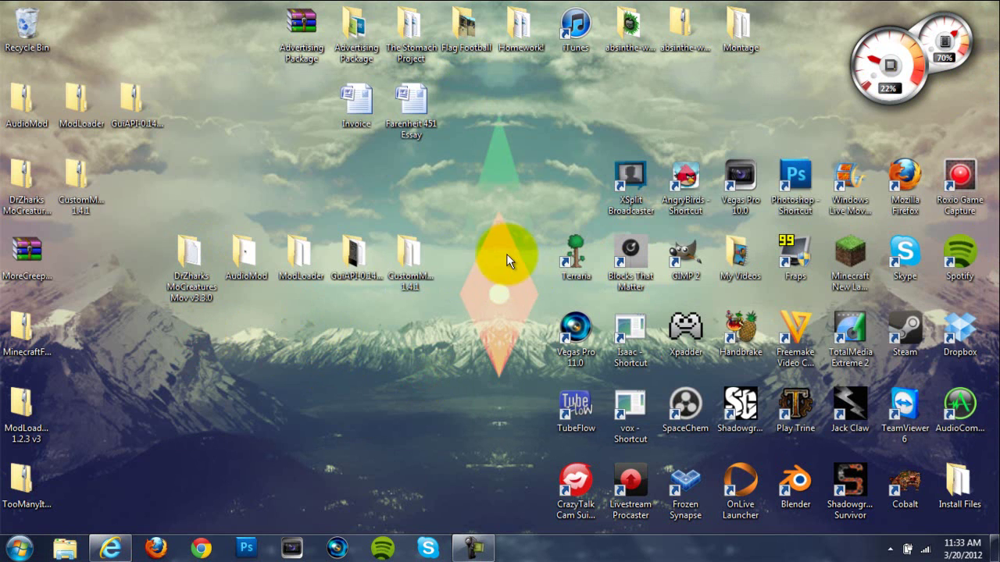
{"action": "left_click_drag", "start_coordinate": [504, 242], "coordinate": [231, 258]}
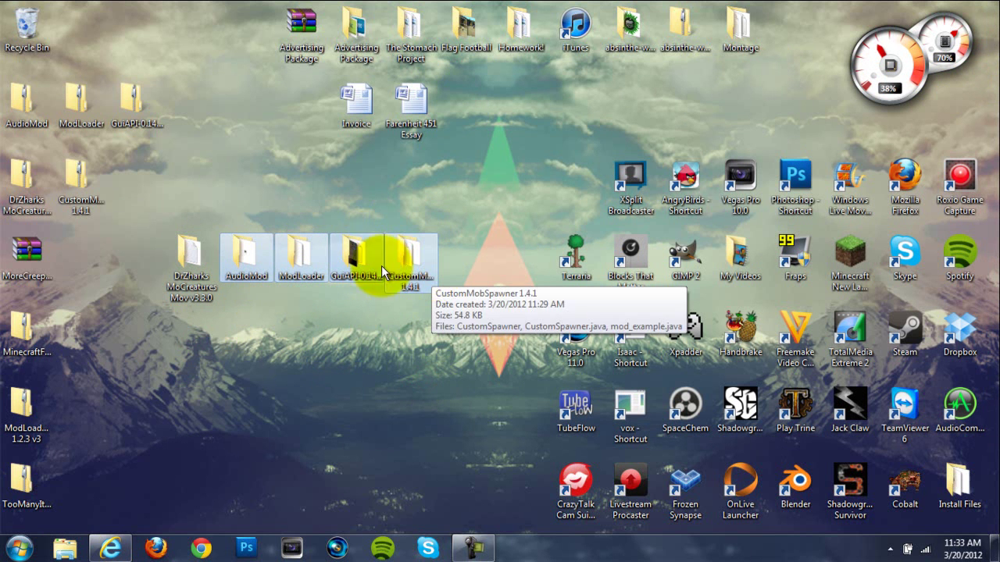
{"action": "left_click", "coordinate": [452, 282]}
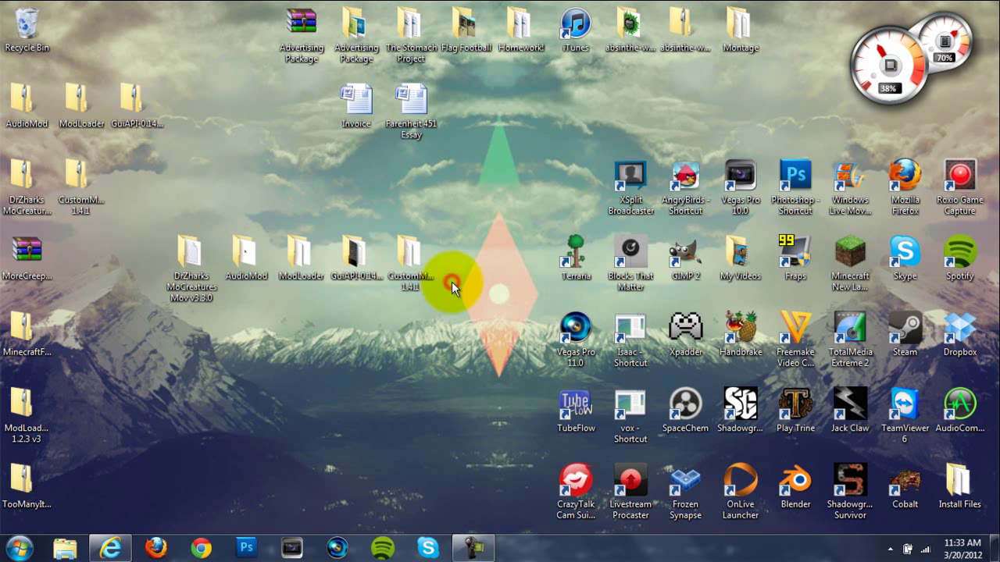
- Check the DrZharks download's mods and resources folders are empty, then start the Minecraft launcher
{"action": "double_click", "coordinate": [193, 285]}
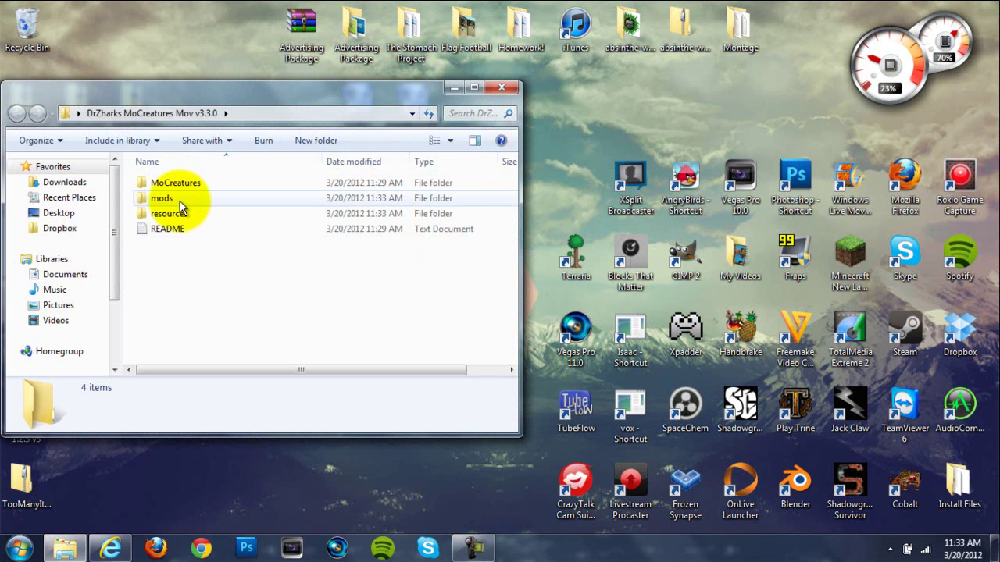
{"action": "double_click", "coordinate": [180, 202]}
{"action": "left_click", "coordinate": [16, 115]}
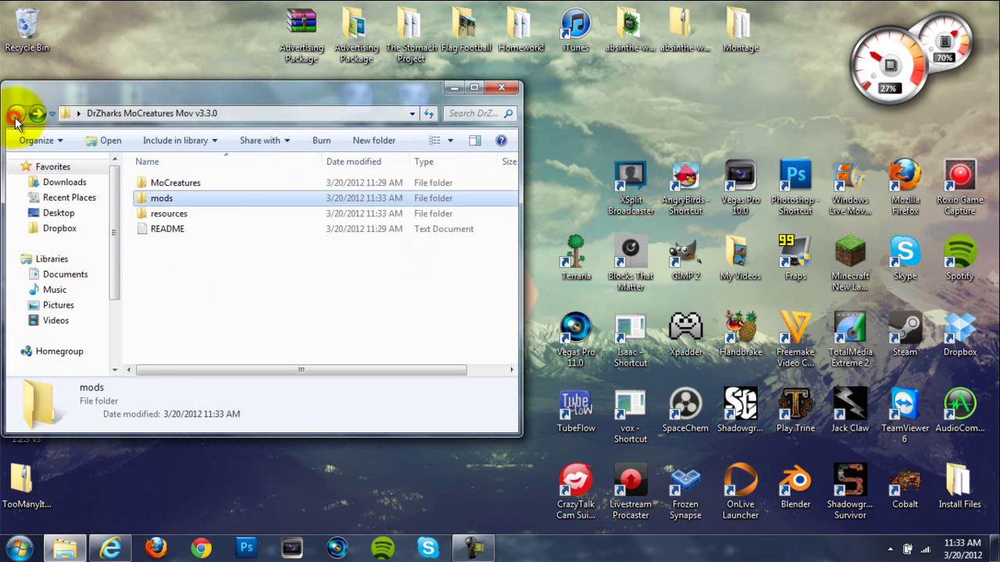
{"action": "double_click", "coordinate": [195, 212]}
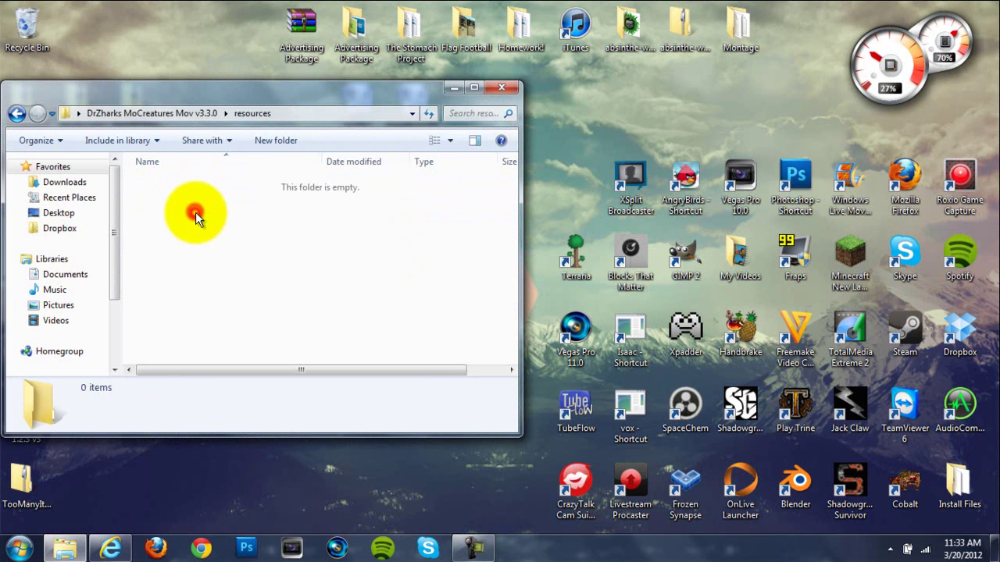
{"action": "left_click", "coordinate": [498, 87]}
{"action": "double_click", "coordinate": [865, 258]}
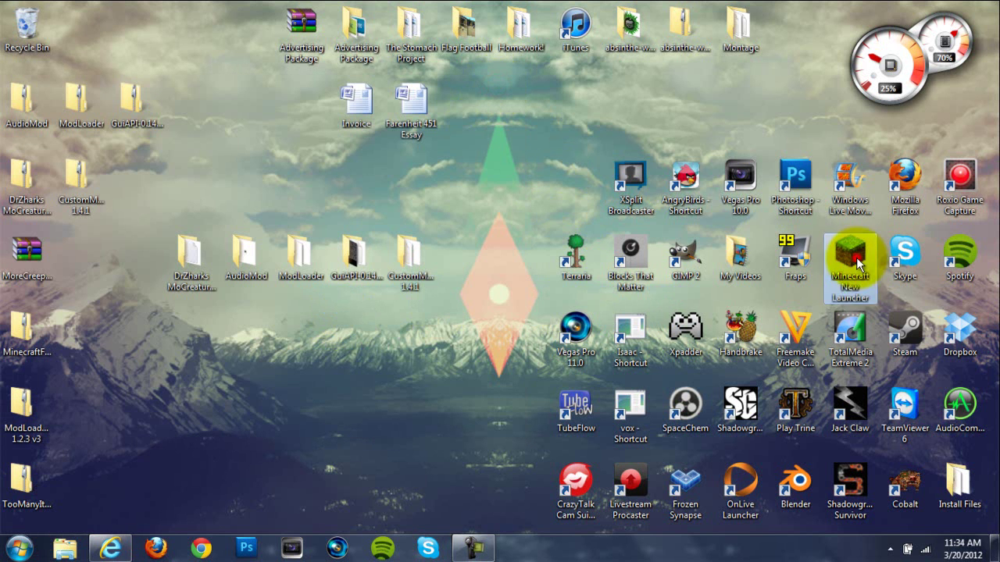
- Get past the launcher's security warning, log in, and create a default singleplayer world
{"action": "left_click", "coordinate": [523, 287]}
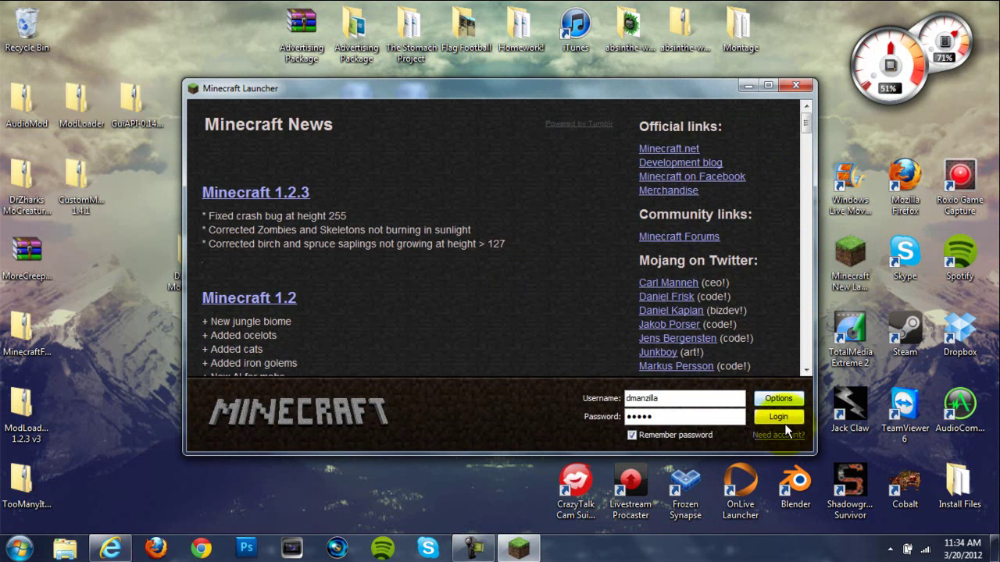
{"action": "left_click", "coordinate": [783, 421]}
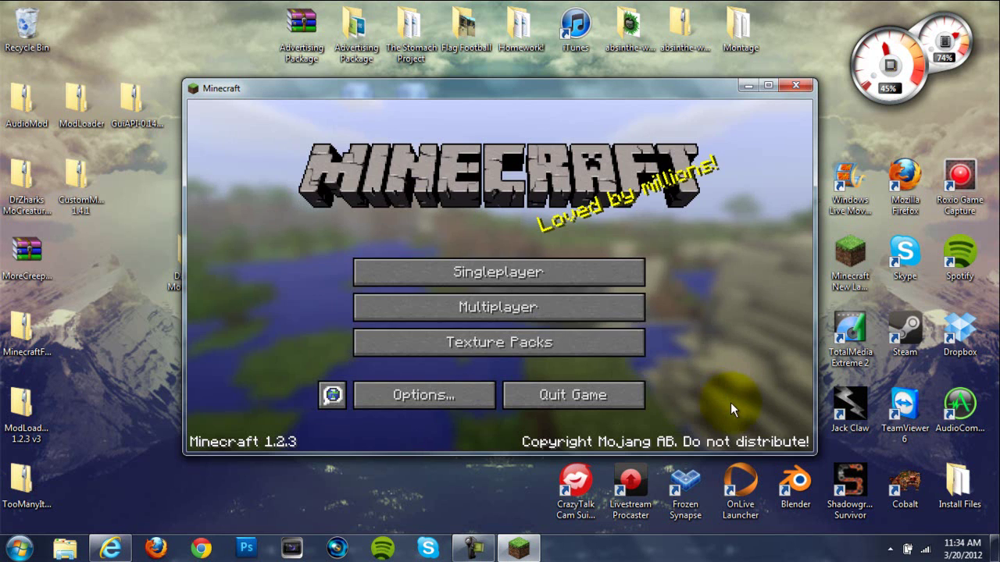
{"action": "left_click", "coordinate": [521, 274]}
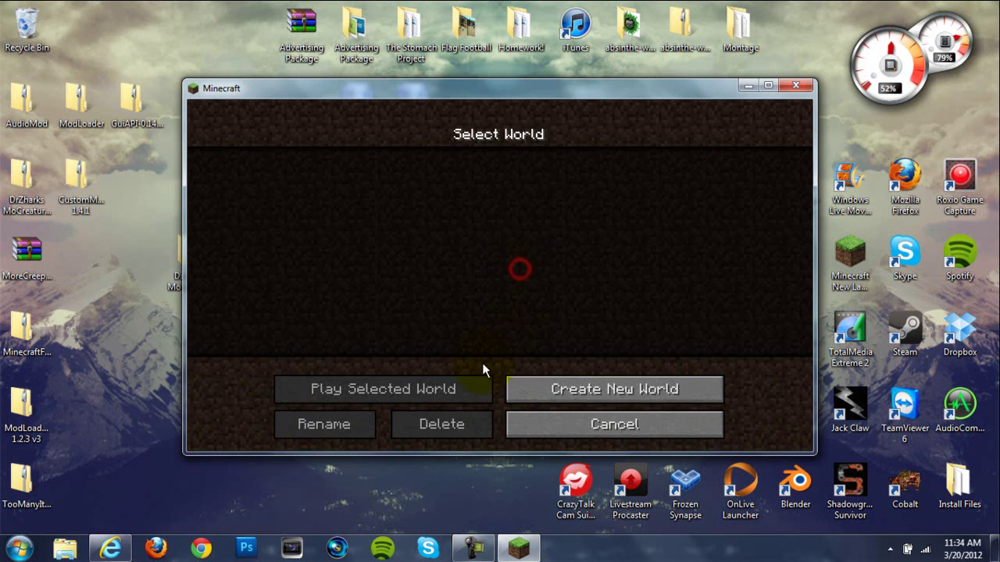
{"action": "left_click", "coordinate": [618, 389]}
{"action": "left_click", "coordinate": [396, 423]}
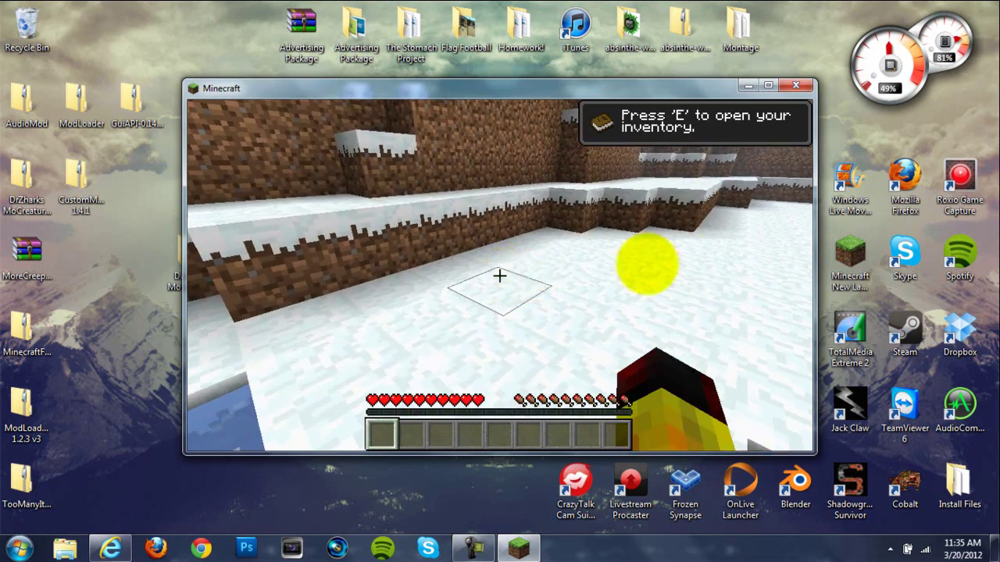
- Look around the snowy world to spot Mo' Creatures animals like the large grey wolf
{"action": "mouse_move", "coordinate": [472, 275]}
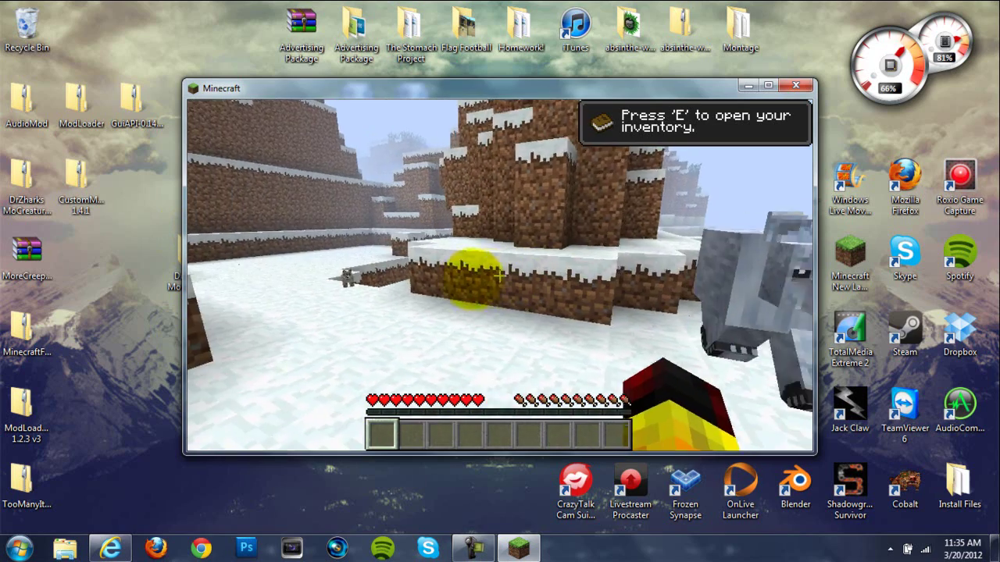